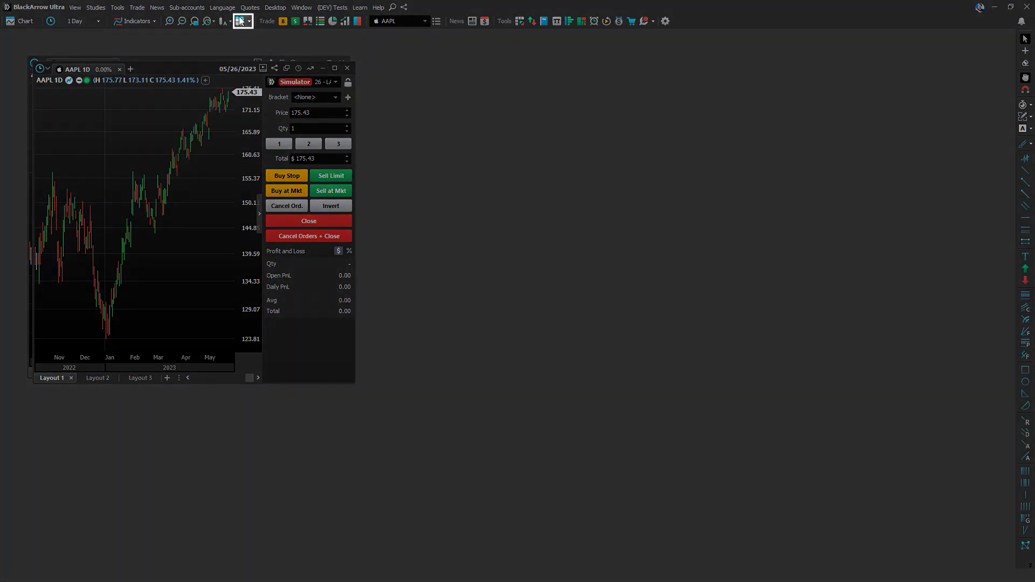
Tile the AAPL daily chart into two side-by-side chart windows using the arrange icon.
click(241, 21)
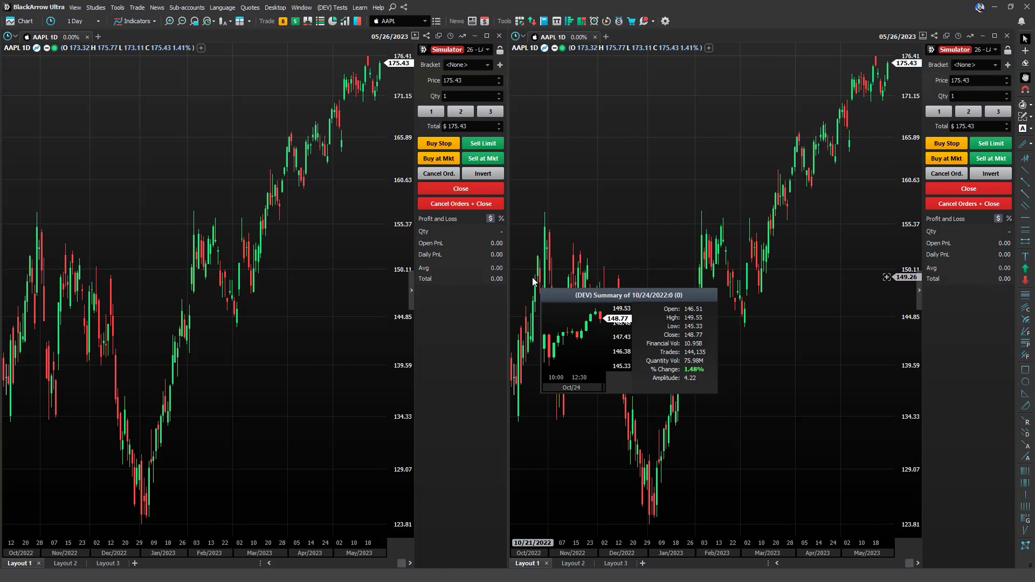
Load USATEC (NASDAQ 100 Cash Index) on the left chart.
click(190, 156)
text(USATEC)
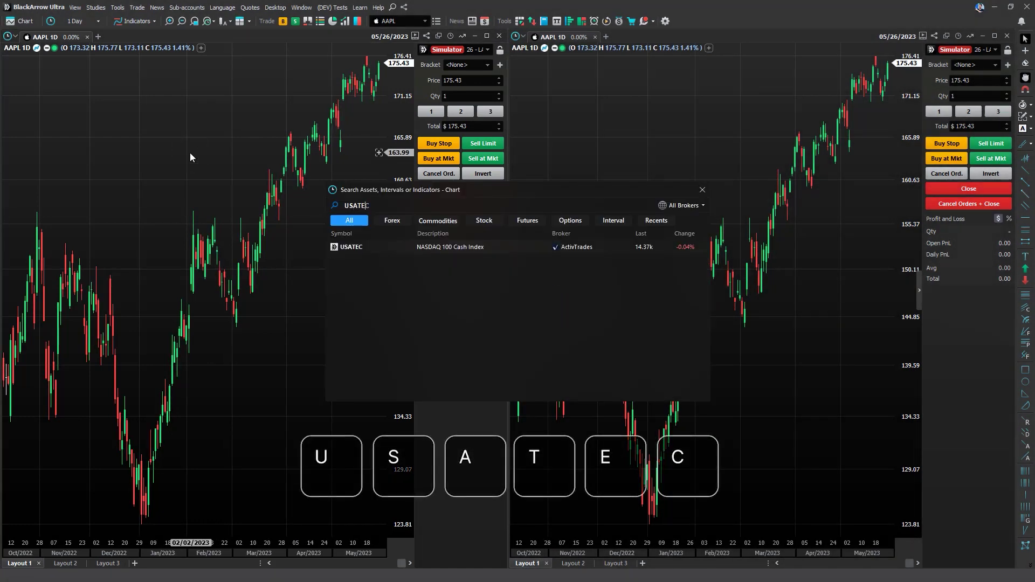
click(367, 246)
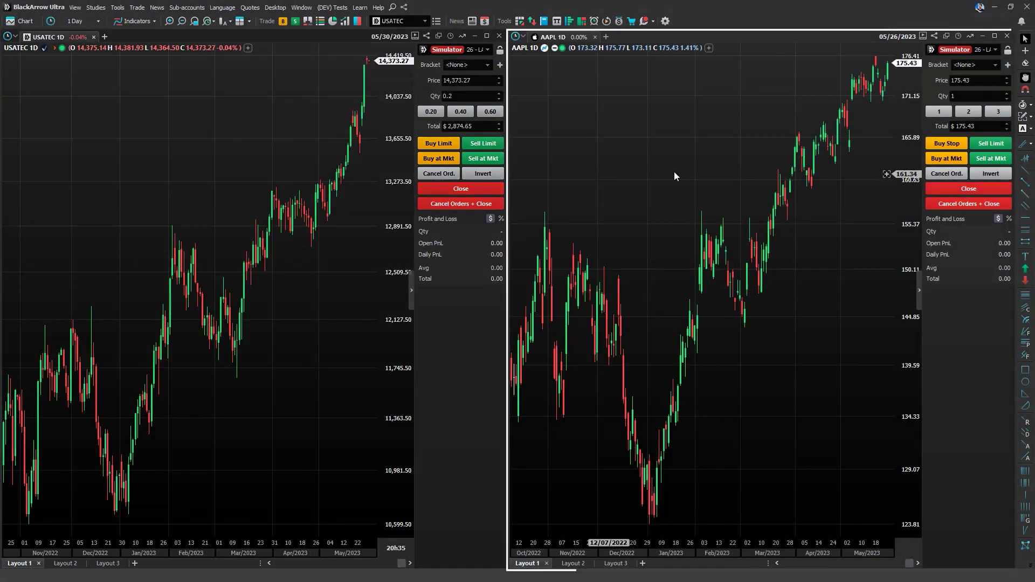
Load USA500 (SP 500 Cash Index) on the right chart.
click(716, 171)
text(USA500)
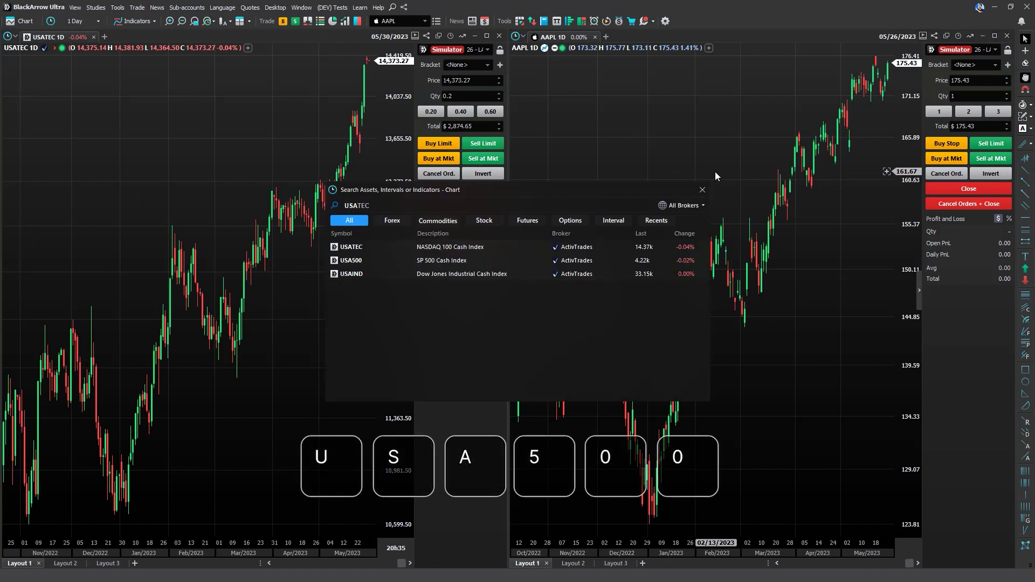
click(451, 248)
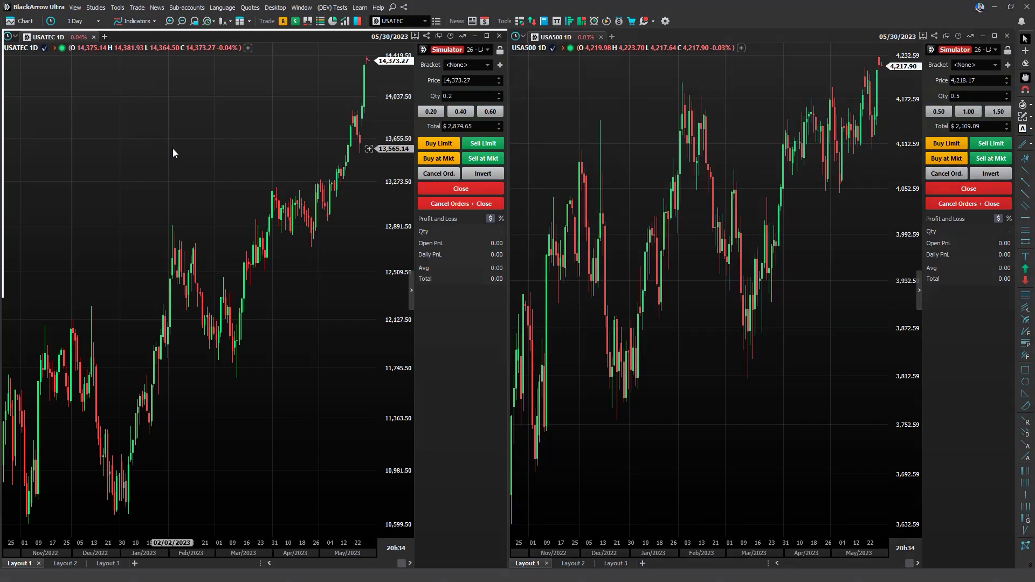
Set USATEC to 15-minute bars and USA500 to 20-point bars.
text(15)
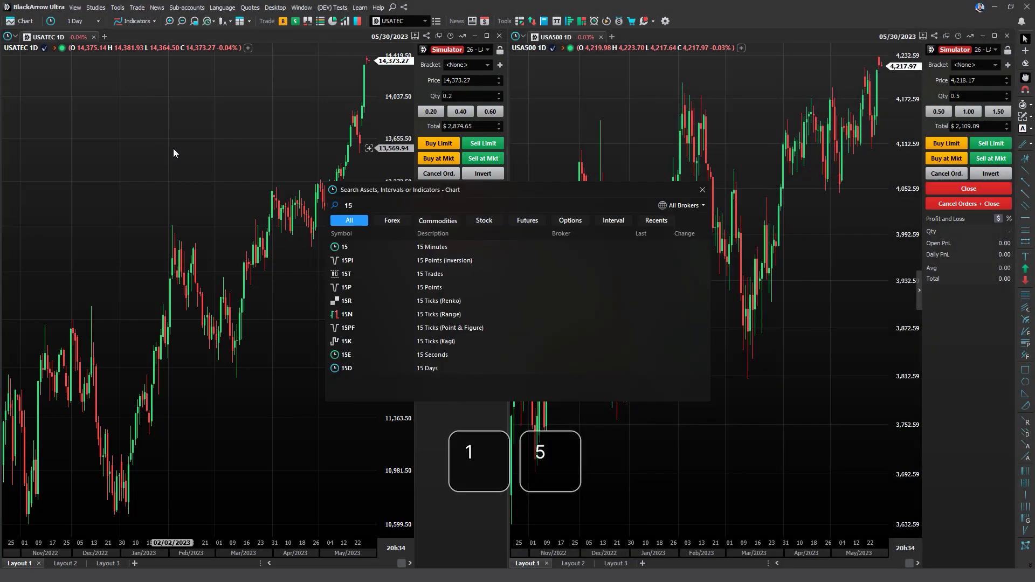
key(Return)
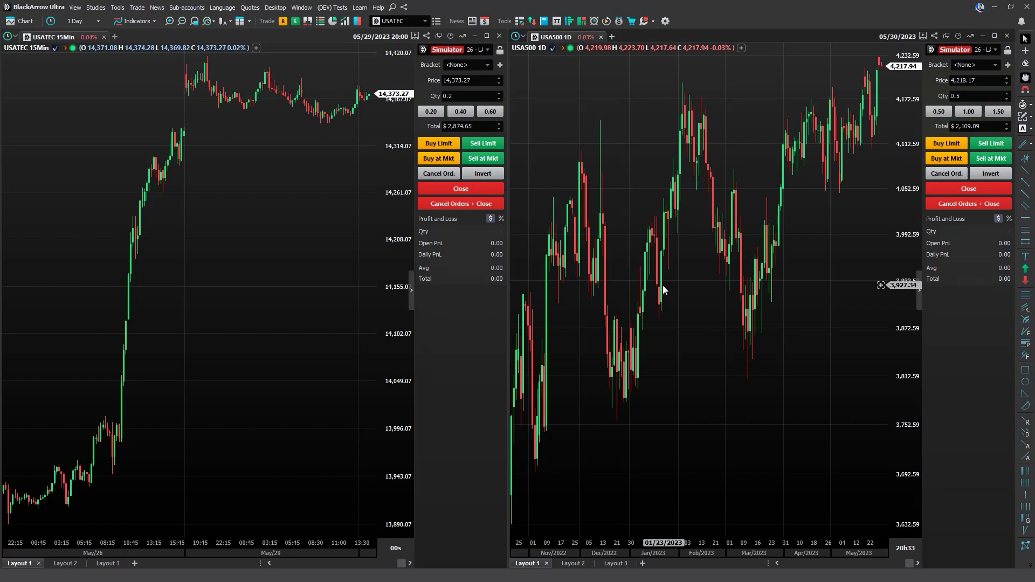
text(20P)
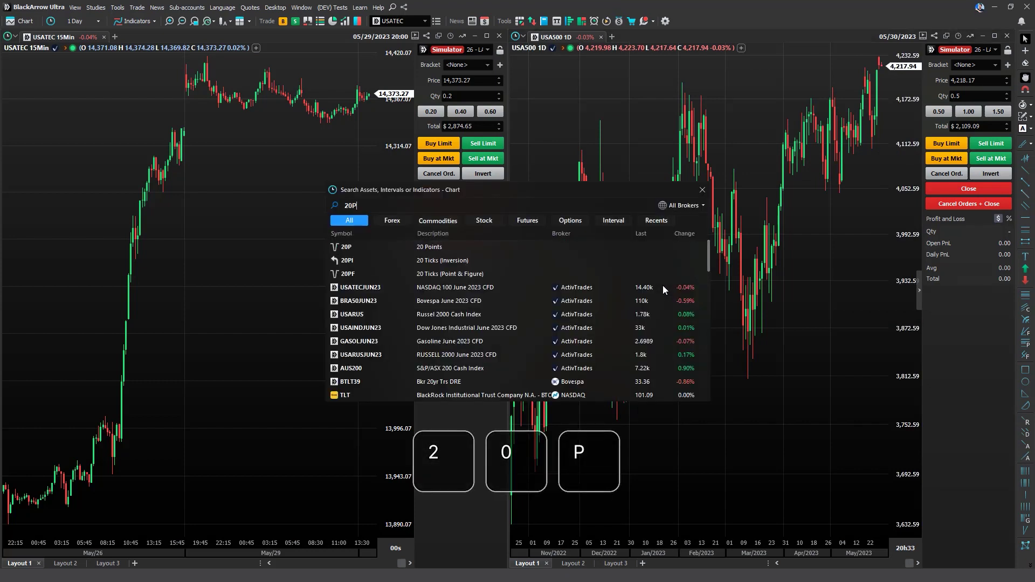
key(Return)
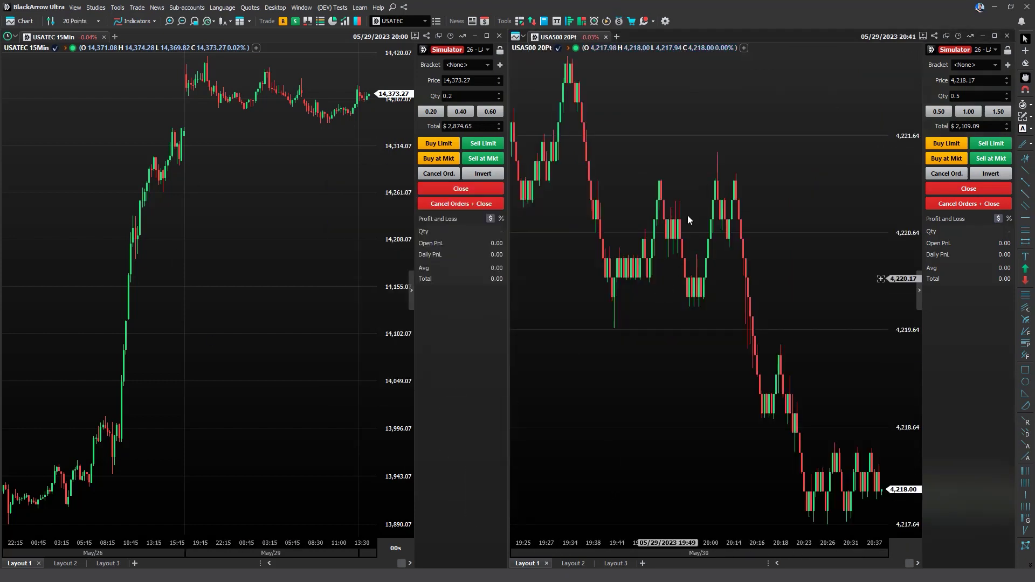
Zoom in on the charts and select the USATEC price series.
scroll(258, 171, up, 5)
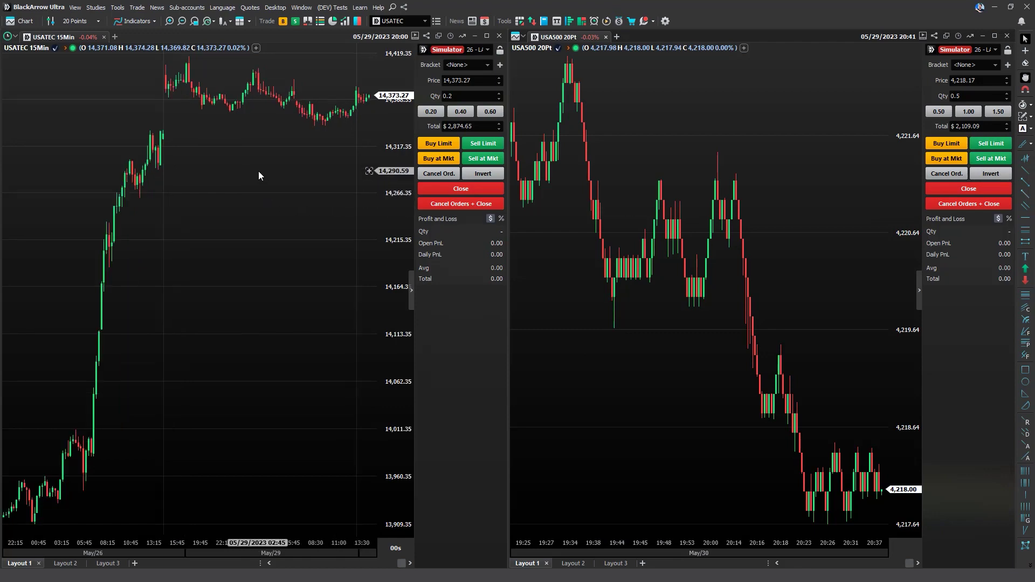
scroll(636, 218, up, 2)
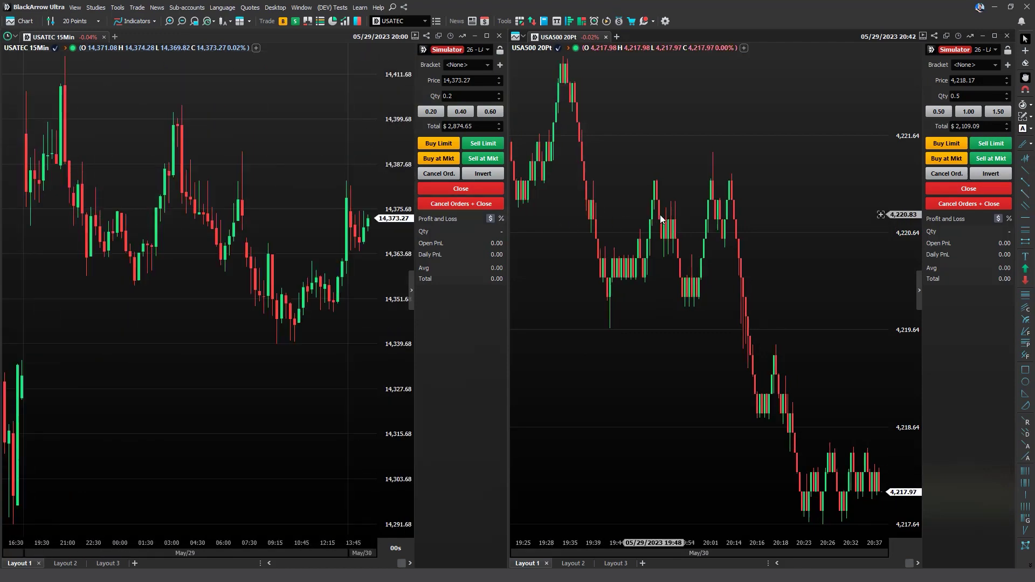
scroll(646, 253, up, 2)
scroll(880, 253, up, 2)
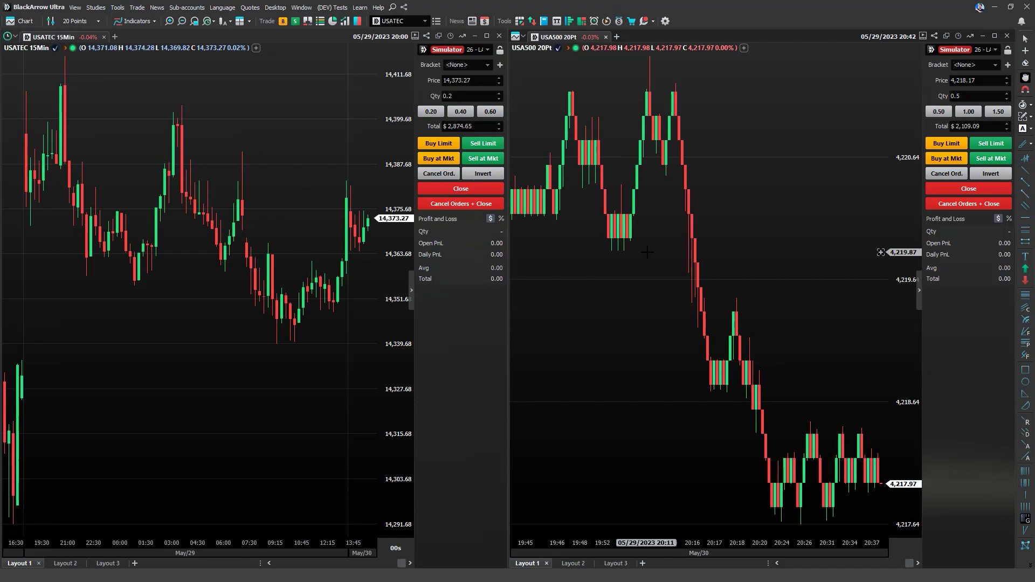
click(178, 125)
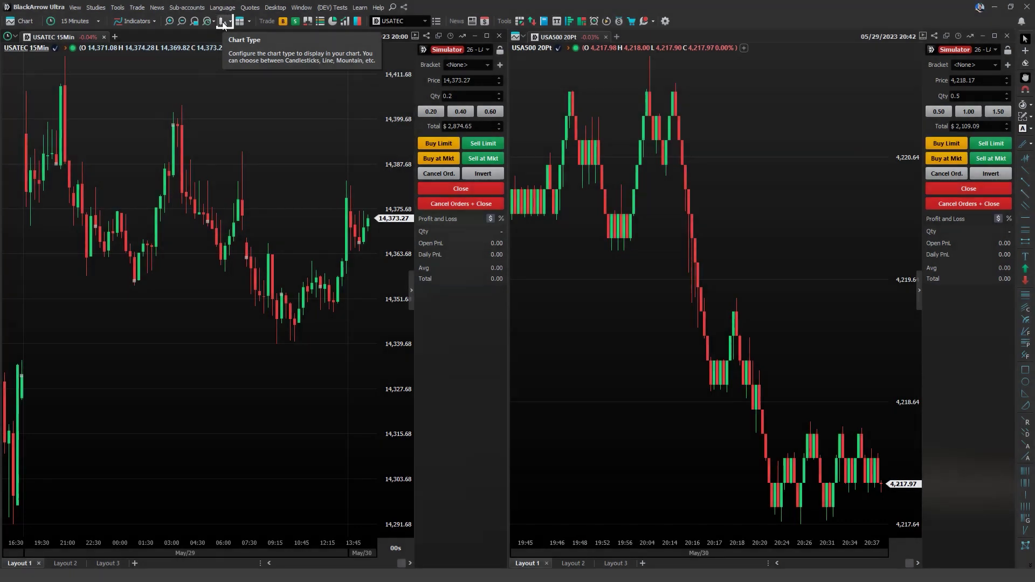
click(224, 25)
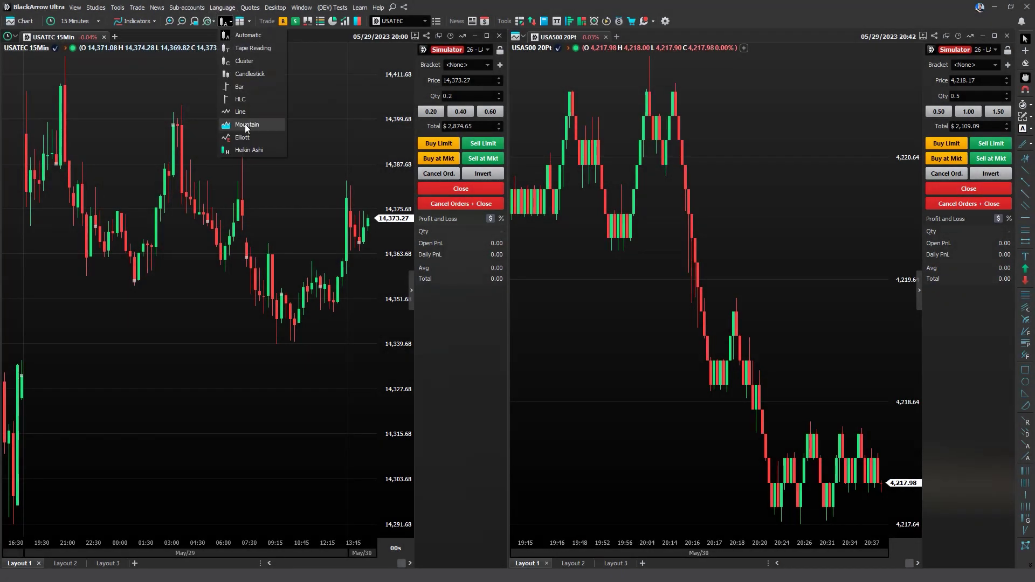
click(246, 124)
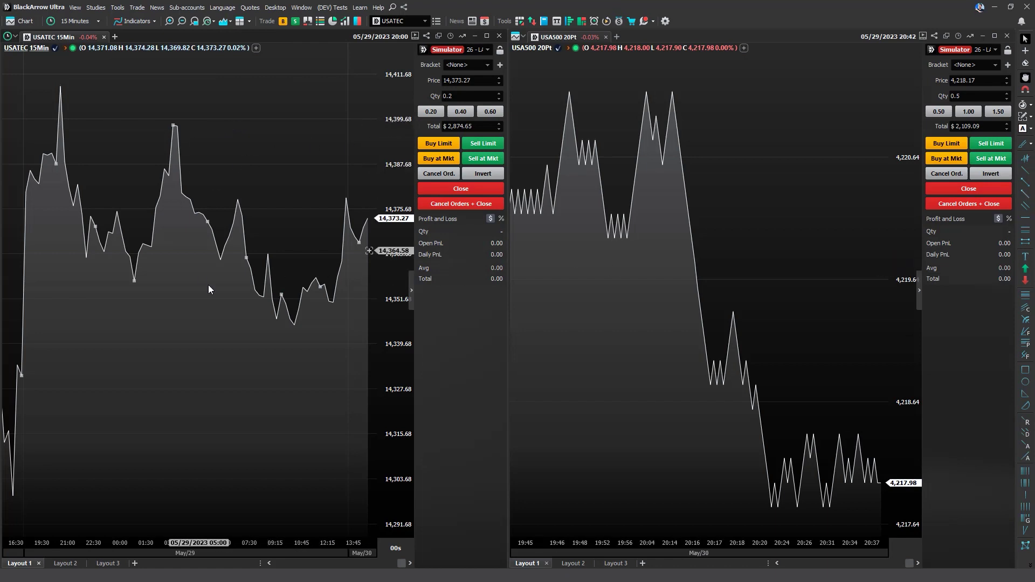
click(227, 21)
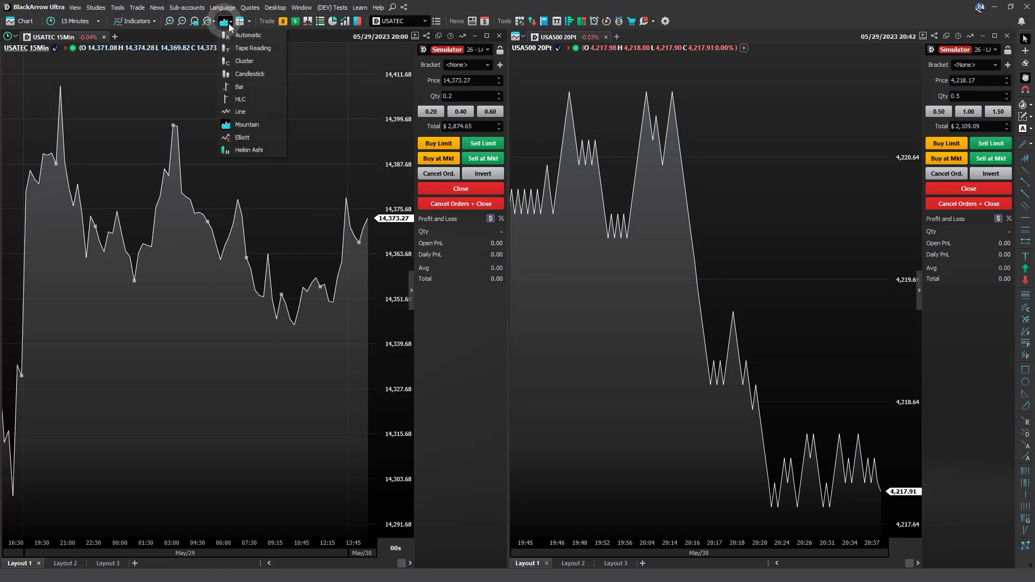
click(242, 74)
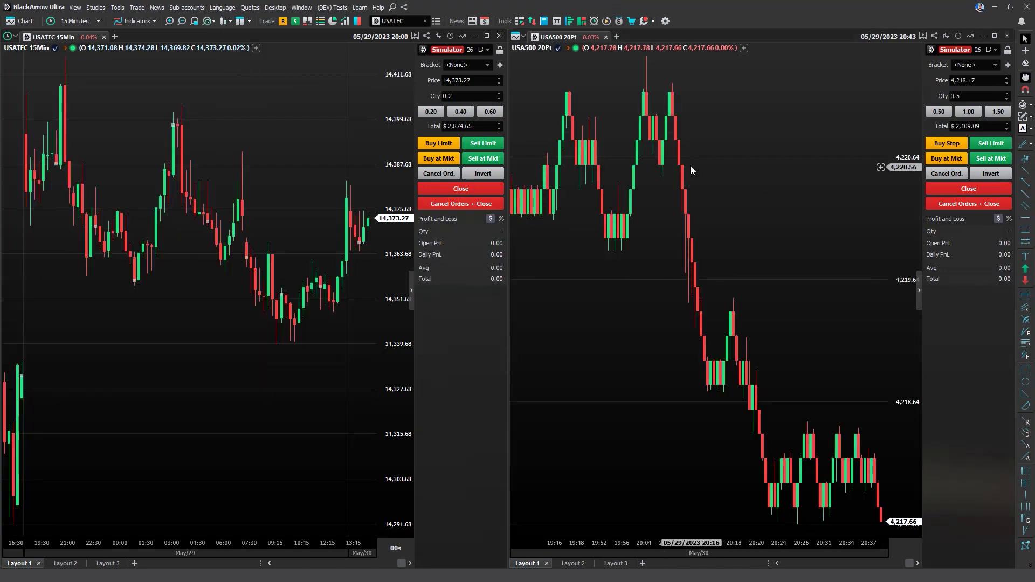
Open USAIND in a new left-window tab and switch it to 5-minute bars.
click(115, 38)
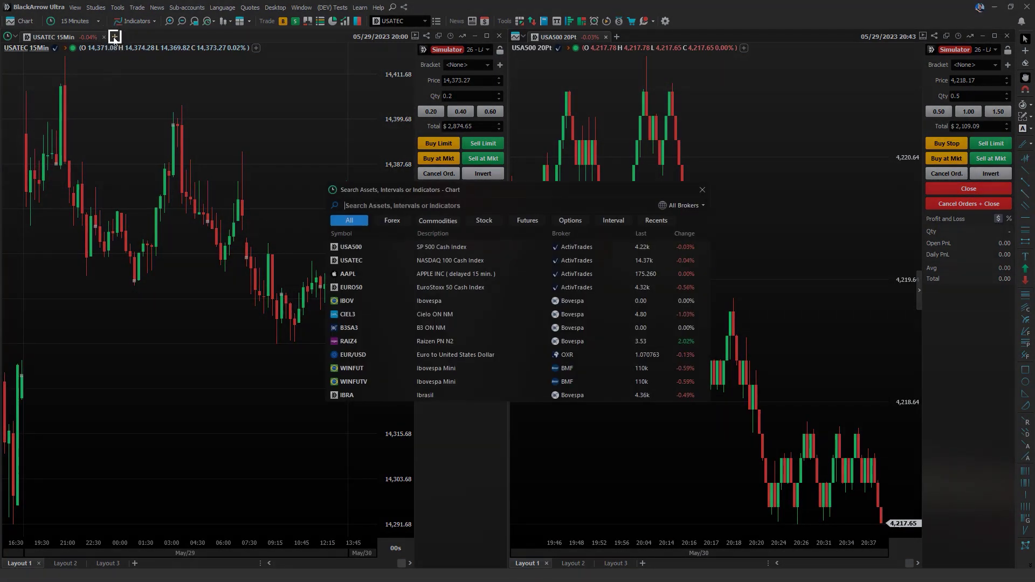
text(USAIND)
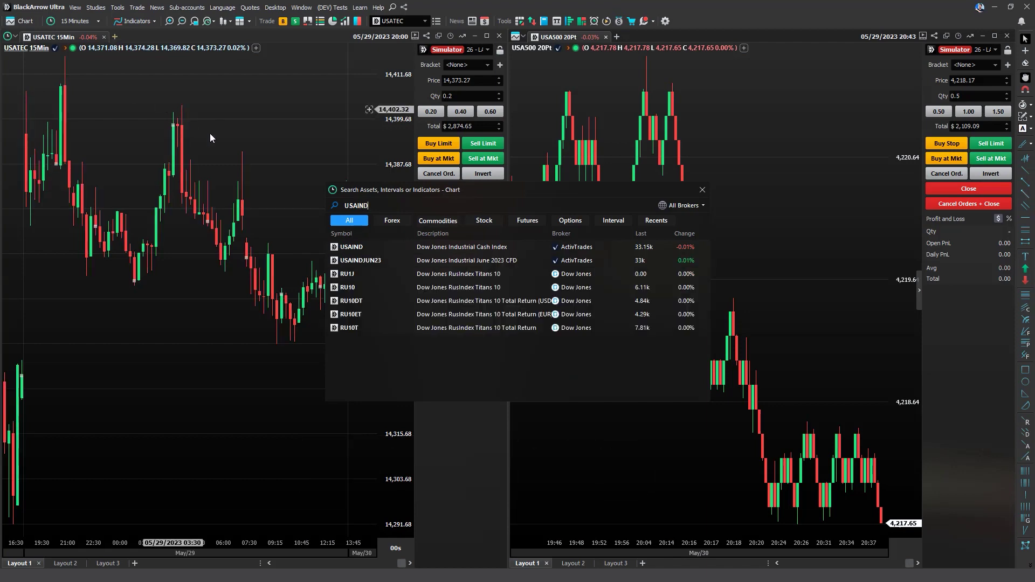
click(367, 247)
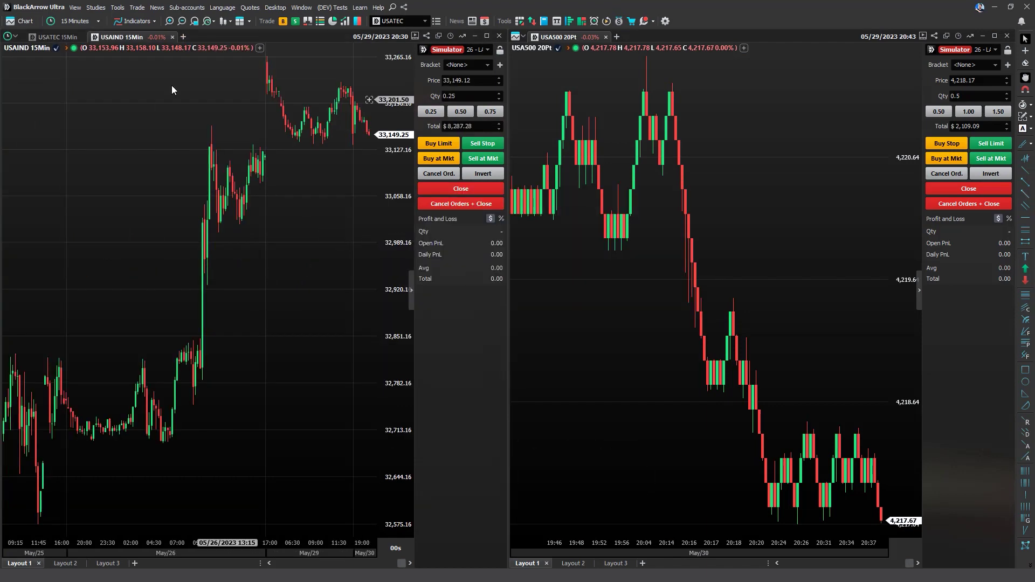
click(81, 38)
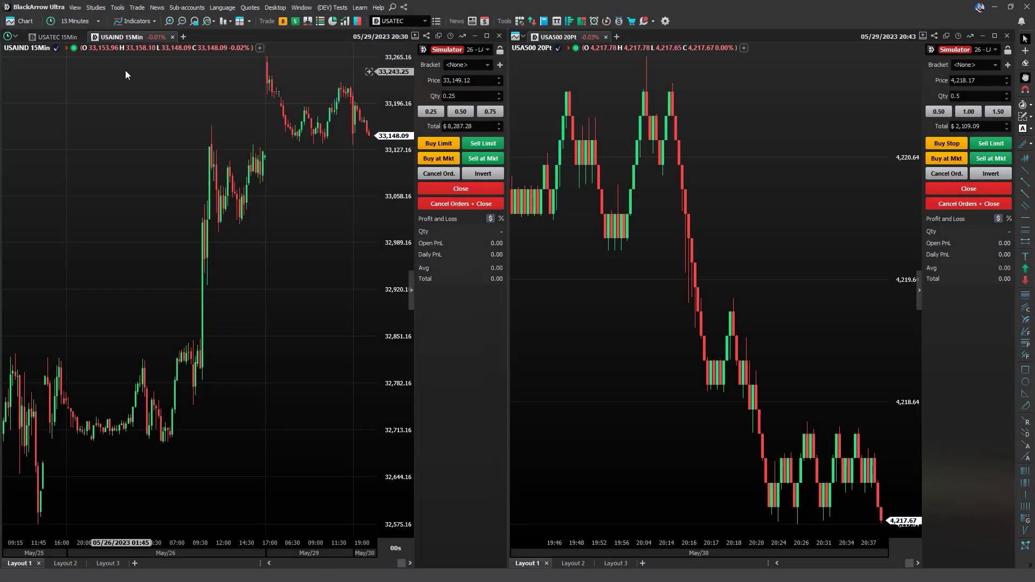
text(5)
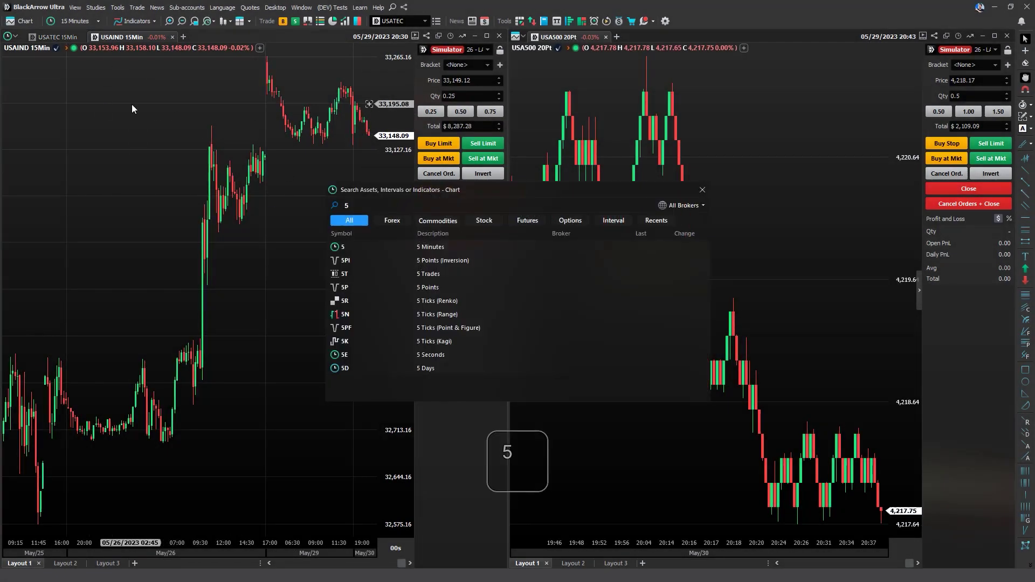
key(Return)
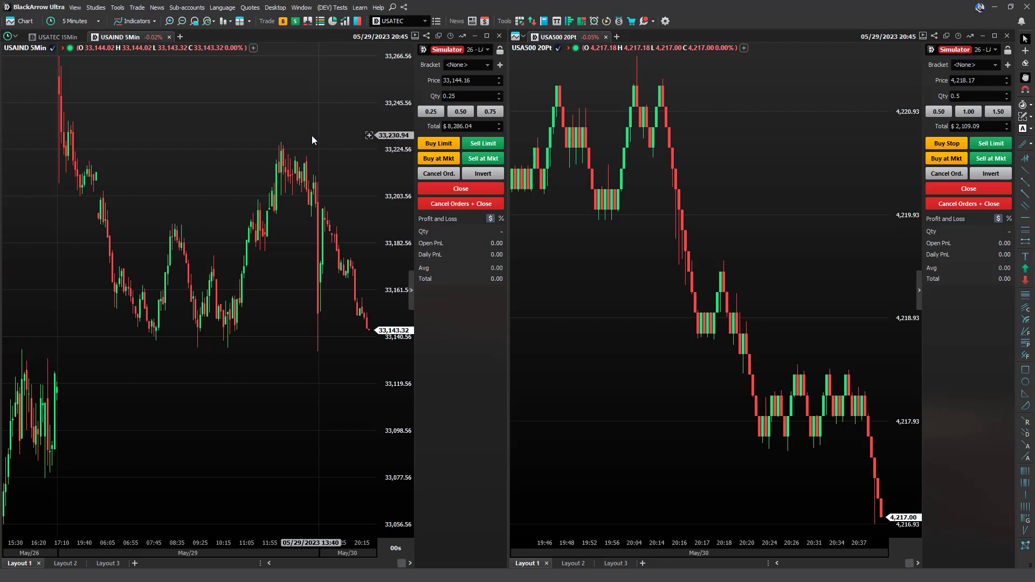
In chart appearance settings, try the Classic colour scheme, then choose Dark.
click(116, 8)
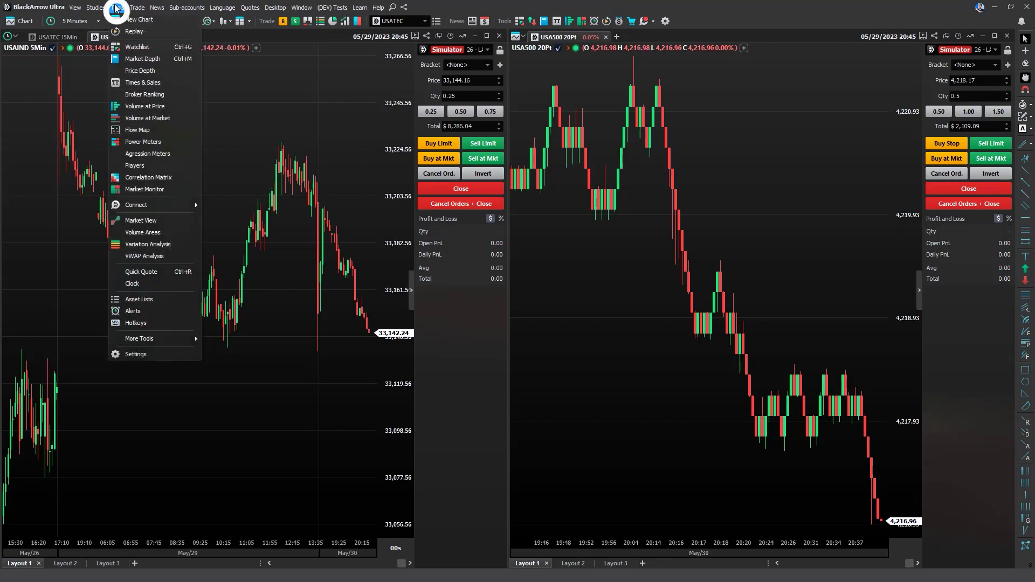
click(150, 355)
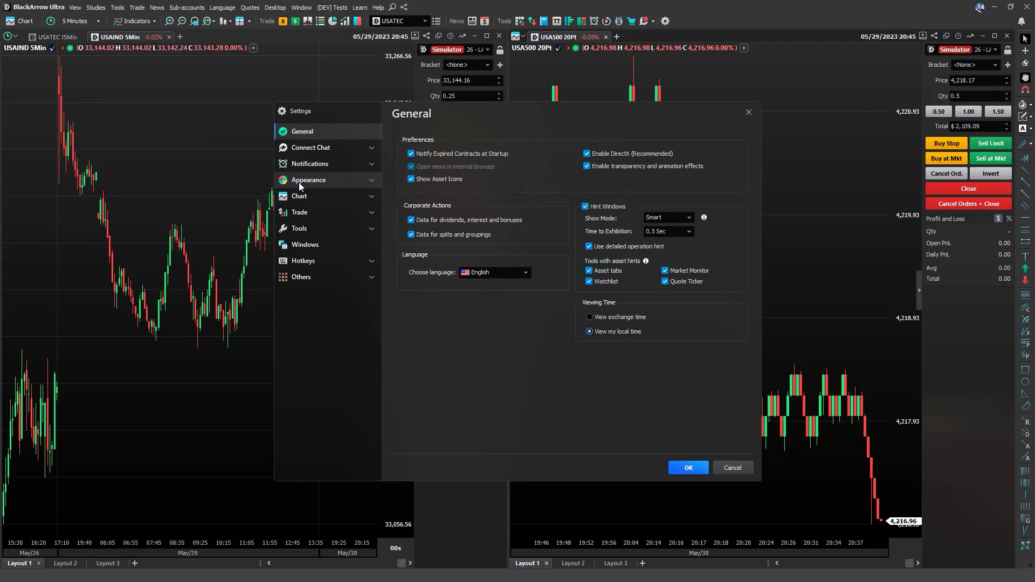
click(309, 181)
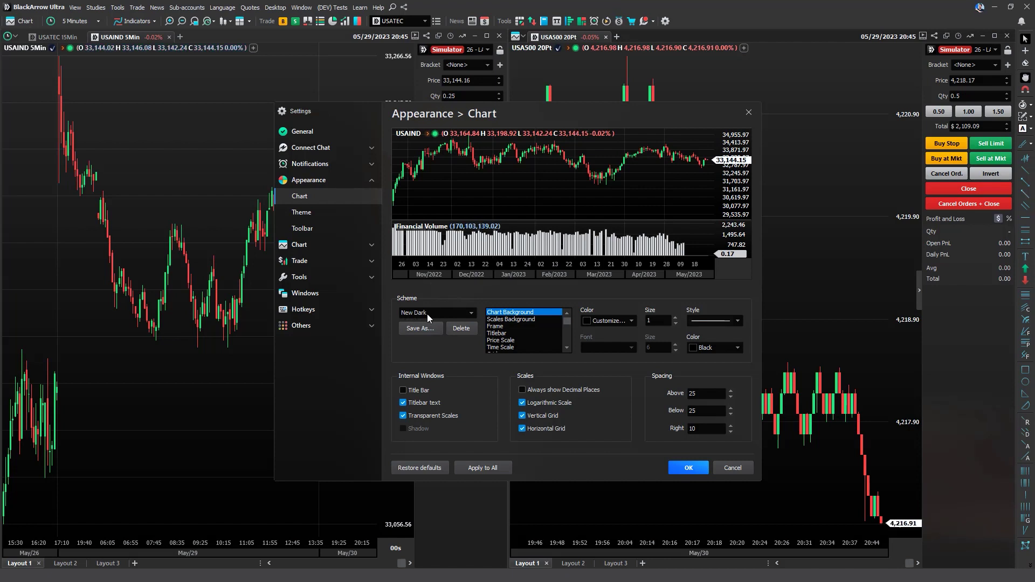
click(427, 313)
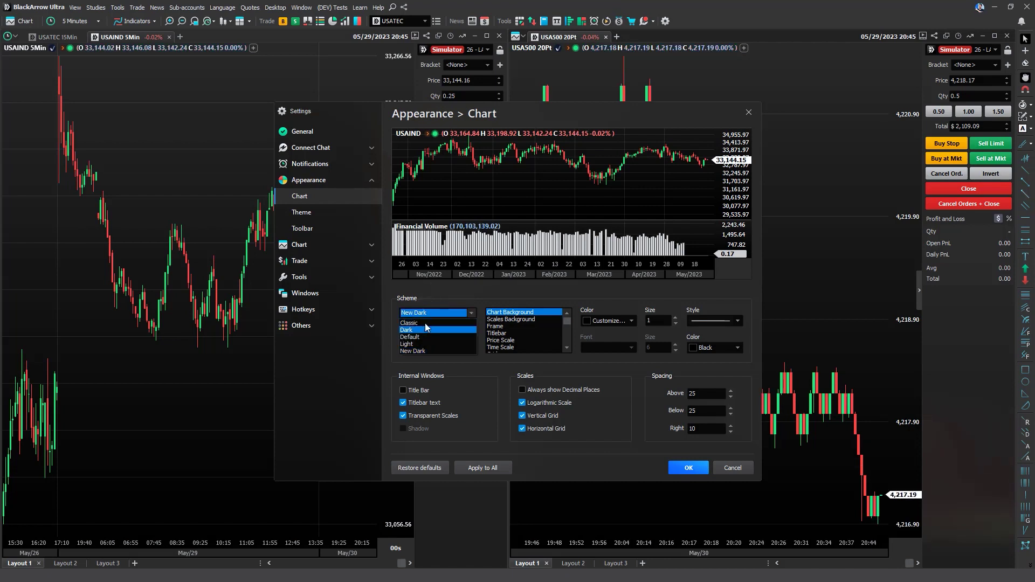
click(423, 323)
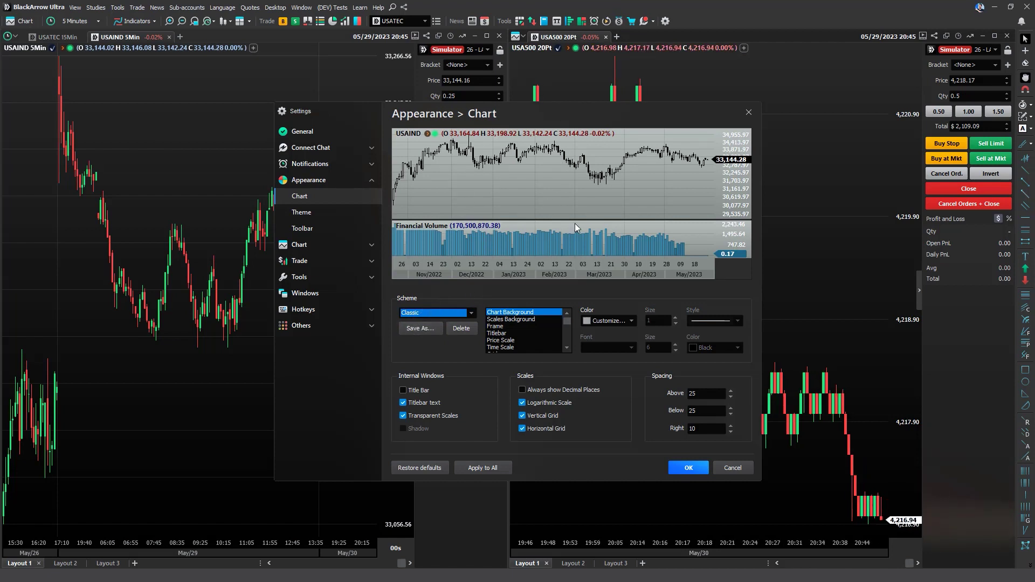
click(427, 314)
click(420, 330)
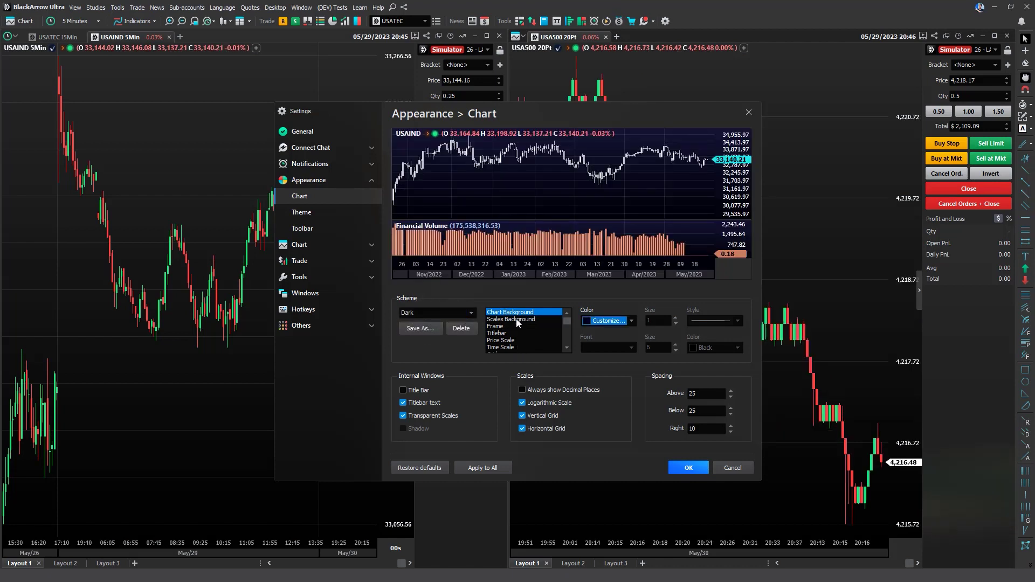
Keep the Titlebar Above spacing at 25, apply the settings to all charts, and close.
click(514, 347)
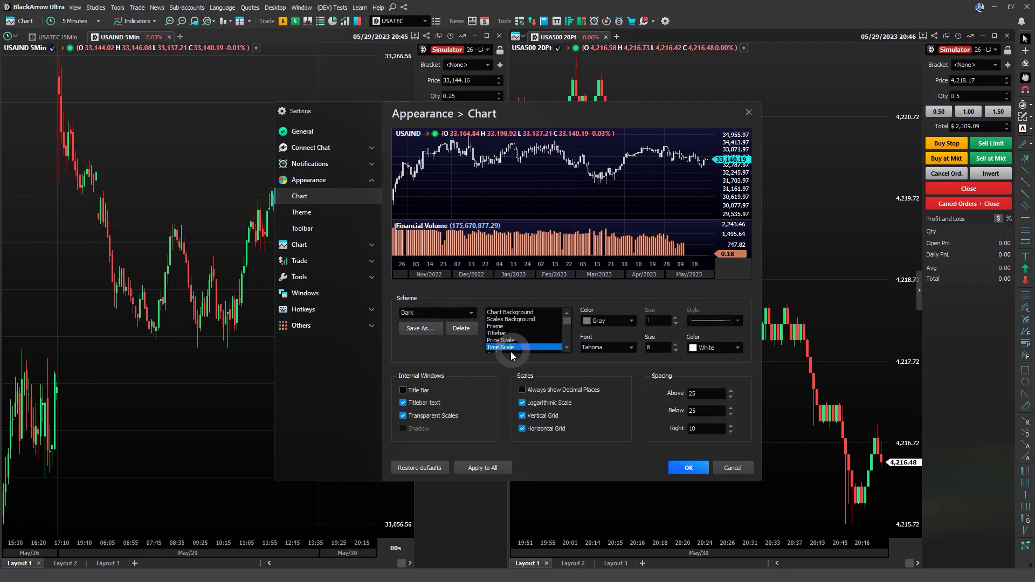
click(504, 340)
click(502, 334)
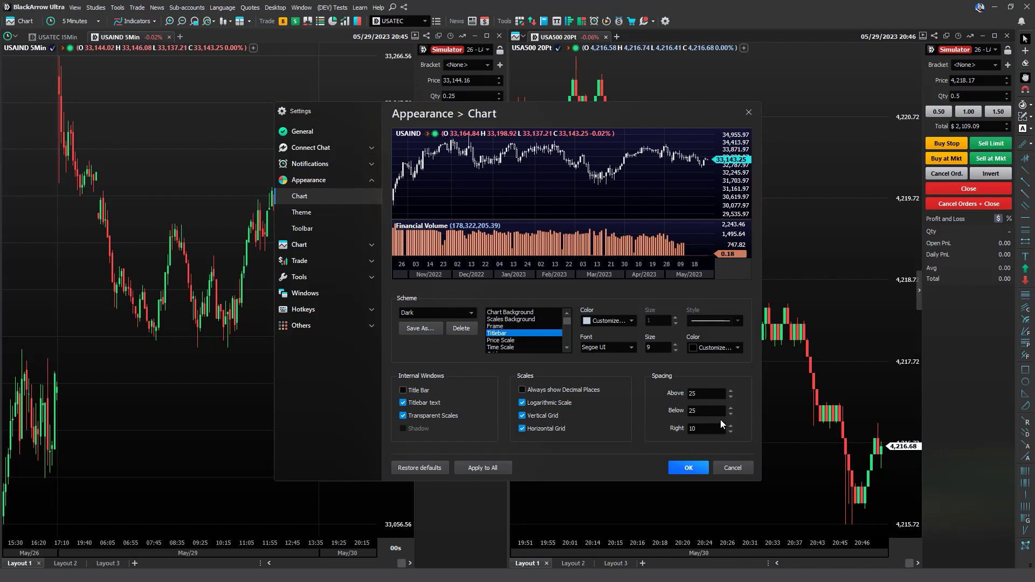
click(731, 390)
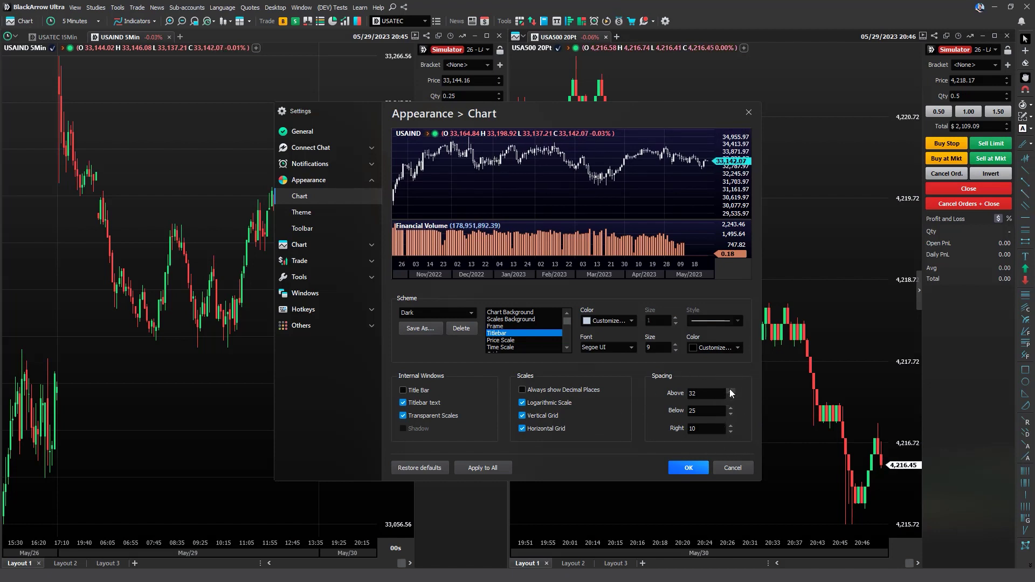
click(731, 400)
click(730, 399)
click(731, 399)
click(731, 399)
click(731, 399)
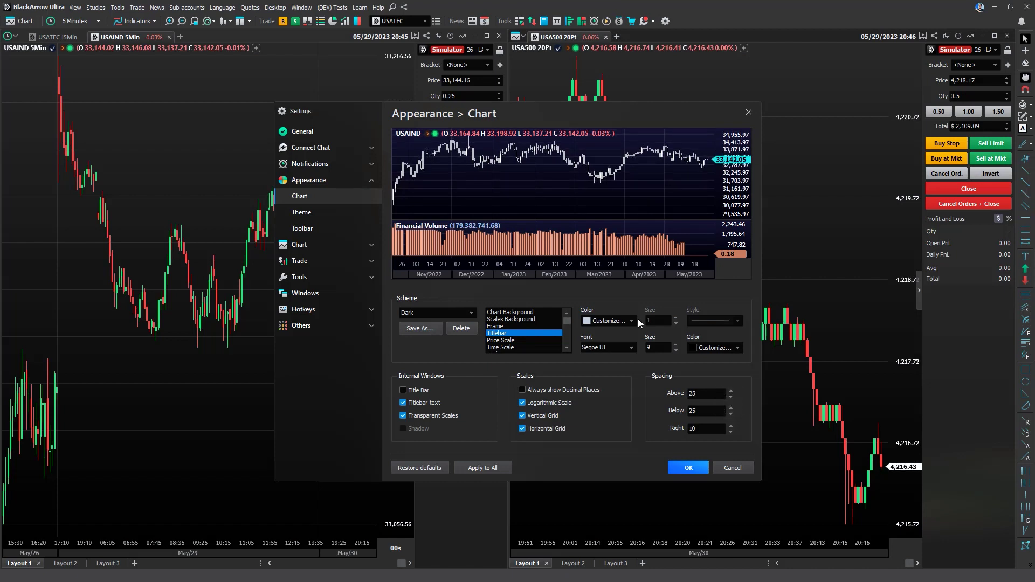
click(484, 469)
click(542, 323)
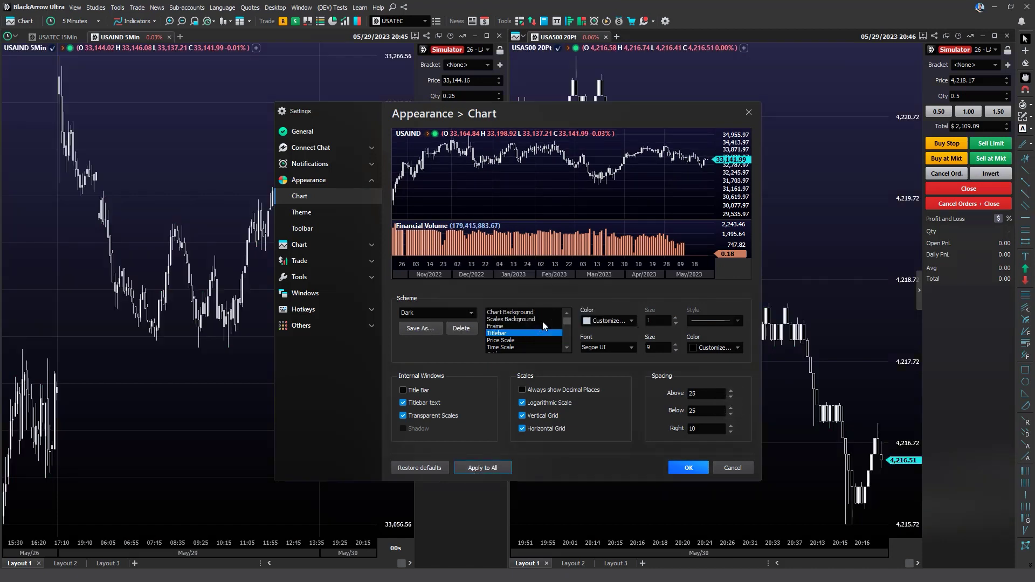
click(687, 468)
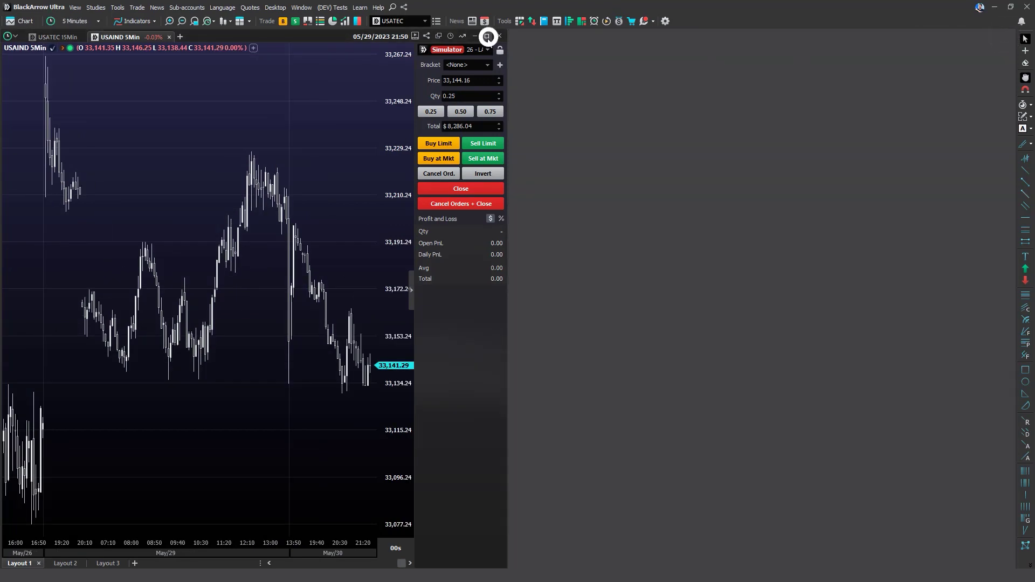
Maximize the USAIND 5-minute chart, enable the crosshair, and pan the candles into view.
click(488, 36)
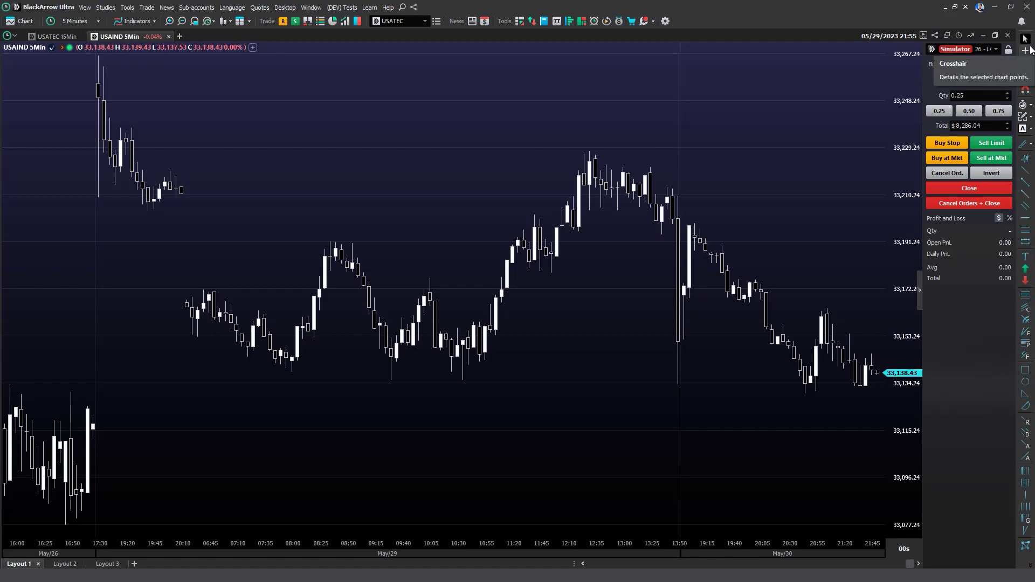
click(1027, 50)
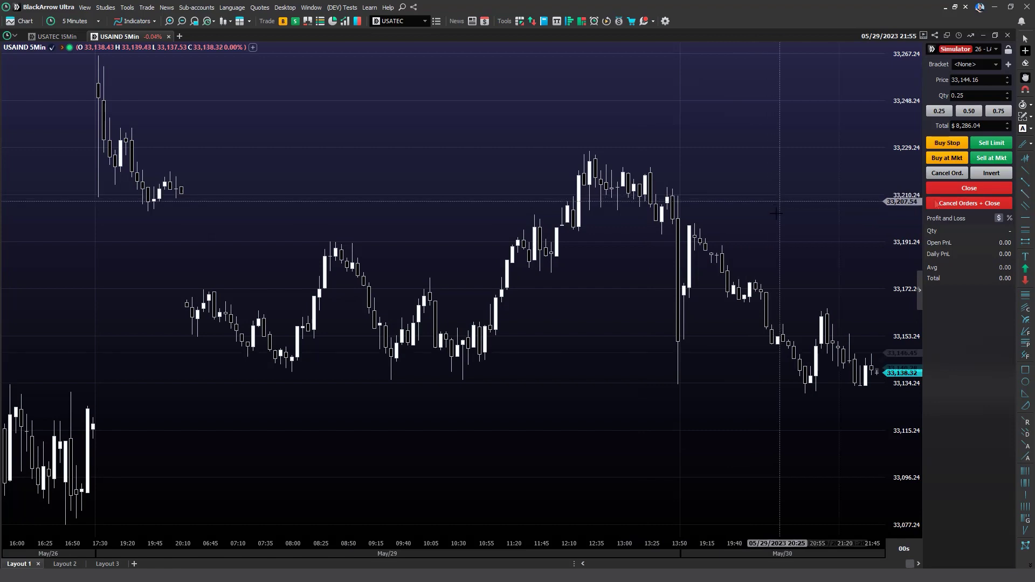
drag(582, 232, 499, 224)
drag(451, 370, 561, 197)
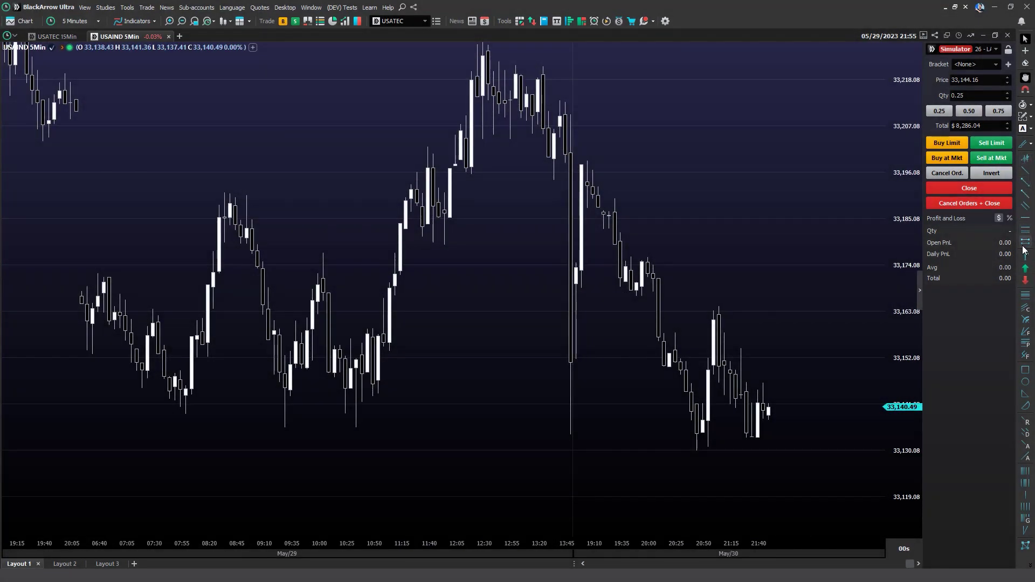
Add horizontal lines at 33,131.36 and 33,220.83.
click(1026, 218)
click(658, 445)
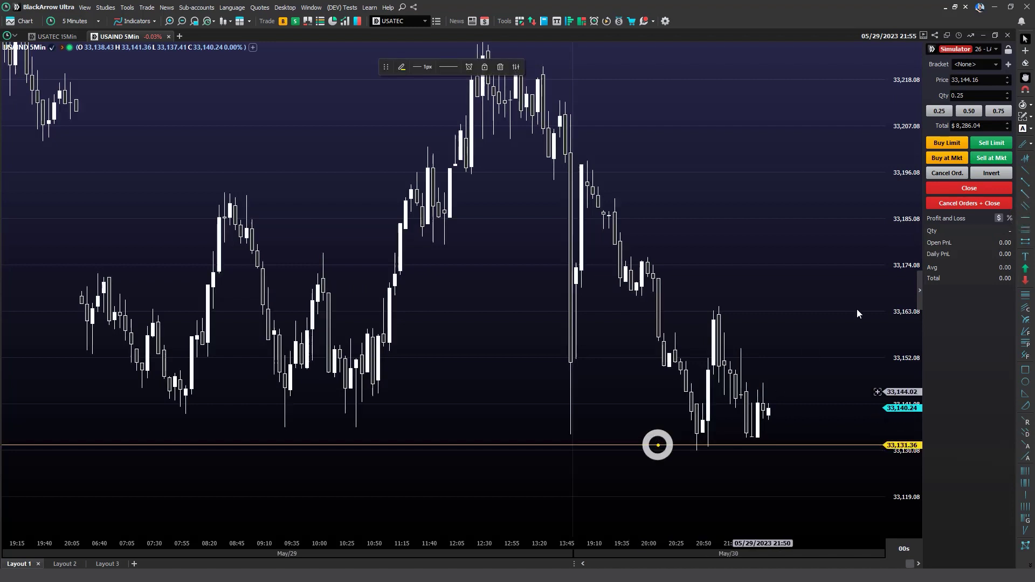
click(1026, 218)
click(623, 68)
Draw a falling trend line down from the peak.
click(1026, 170)
click(550, 70)
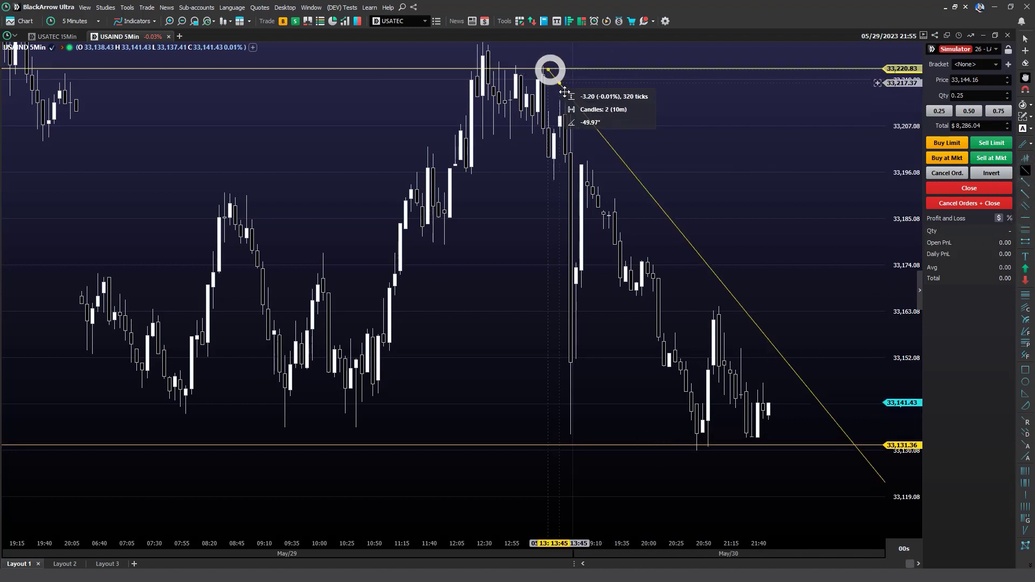
click(587, 124)
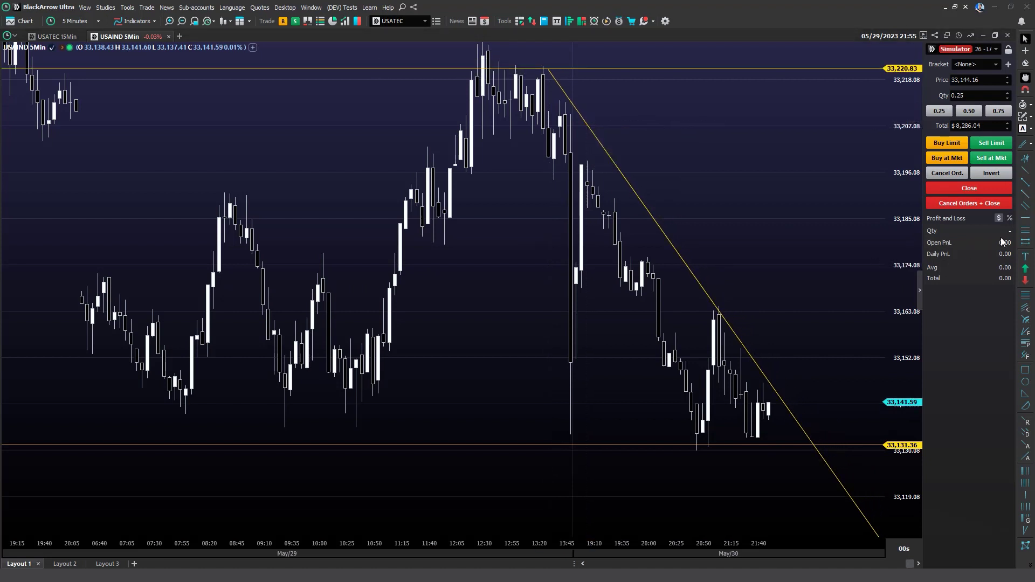
Draw a rising parallel channel starting from the low near 10:50.
click(1026, 206)
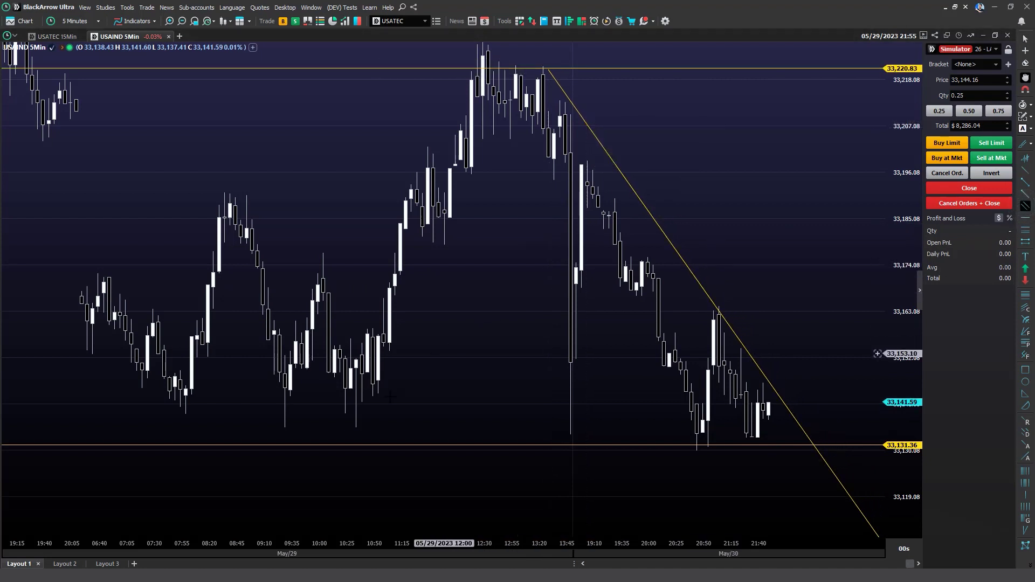
click(366, 418)
click(395, 369)
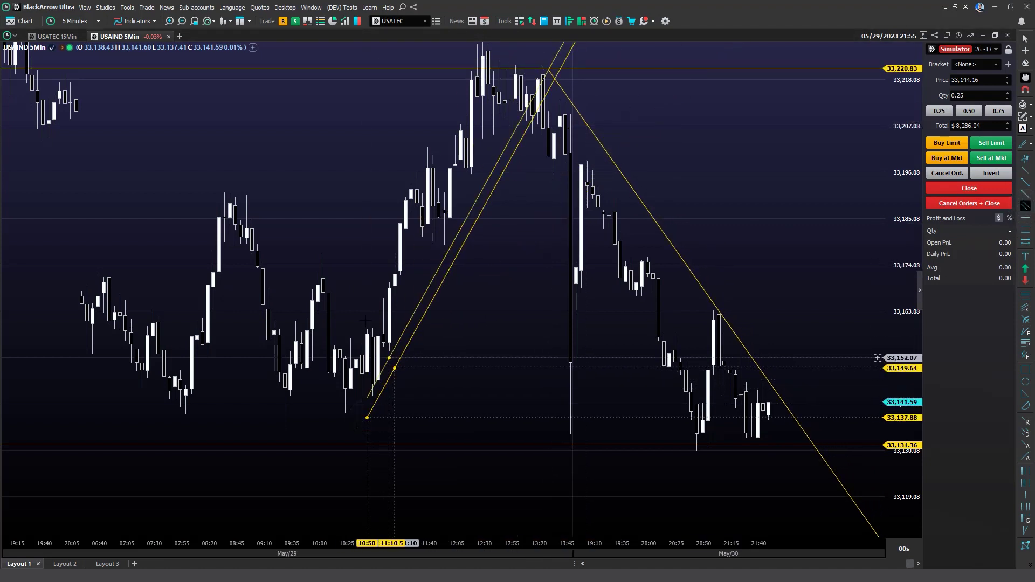
click(345, 293)
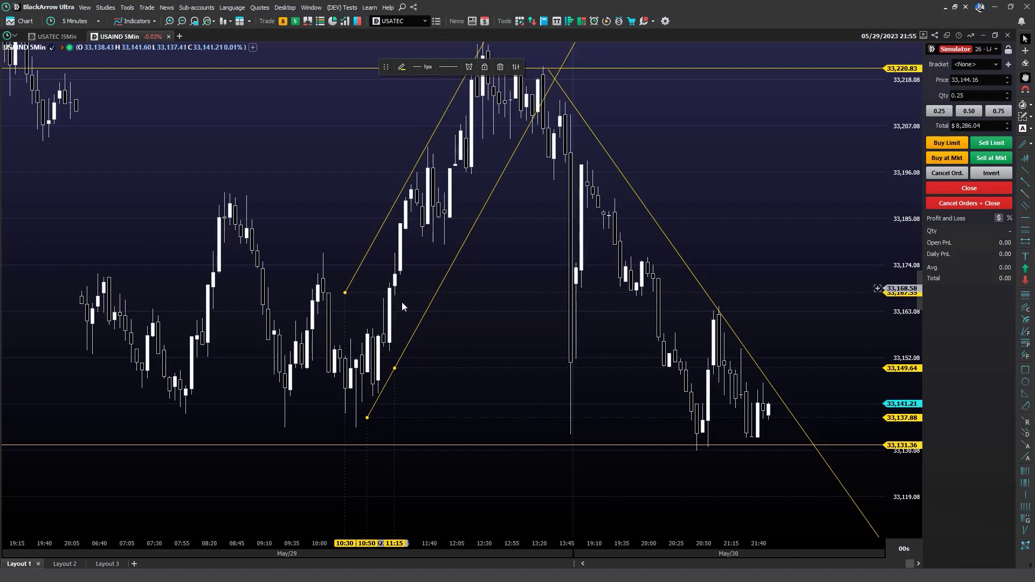
click(1025, 146)
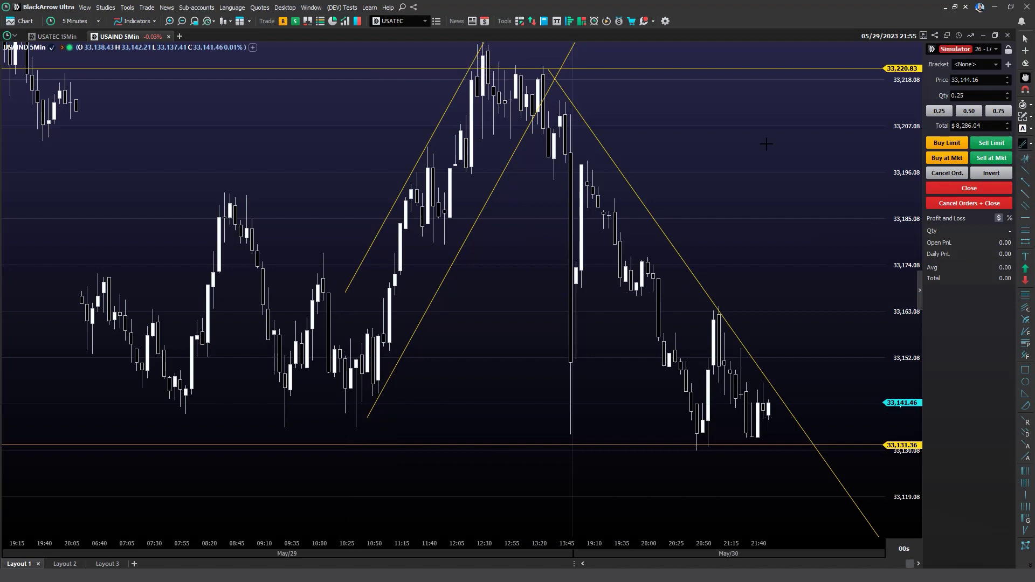
Sketch a freehand curve beside the trend line and highlight the 09:15–10:55 lows in yellow.
mouse_move(686, 156)
mouse_down()
mouse_move(669, 190)
mouse_move(675, 236)
mouse_move(712, 309)
mouse_up()
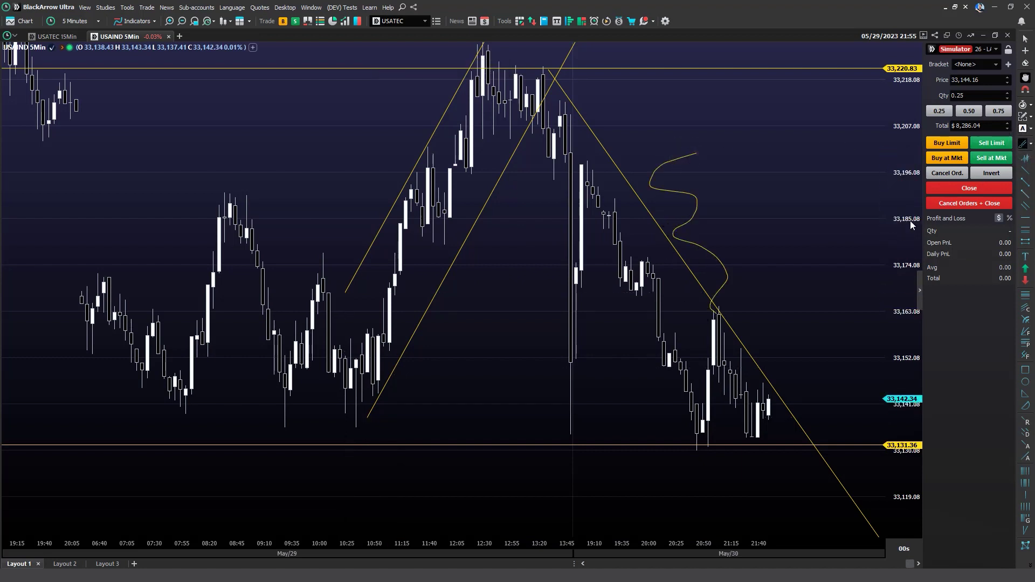
click(1031, 144)
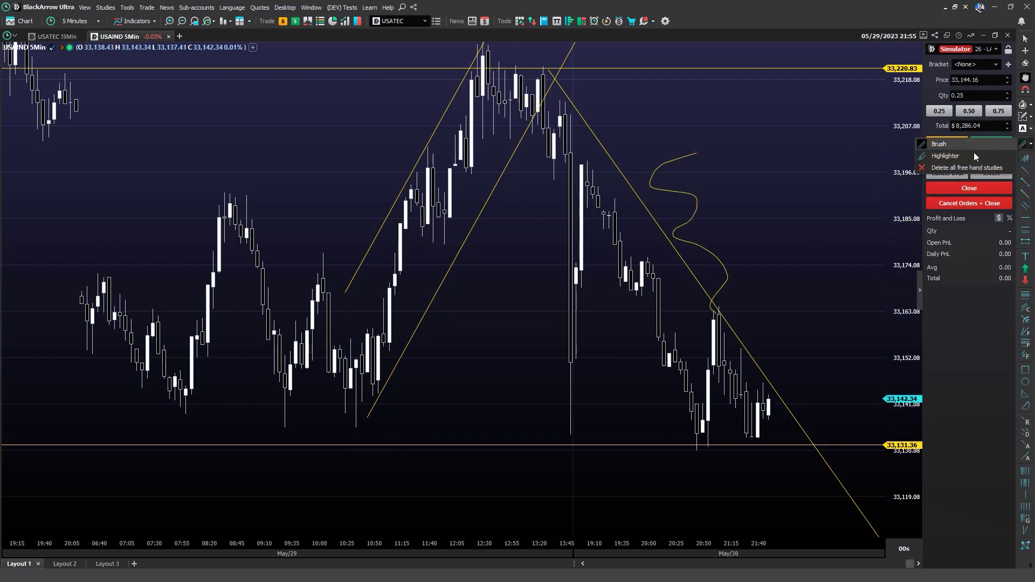
click(952, 160)
drag(258, 397, 400, 396)
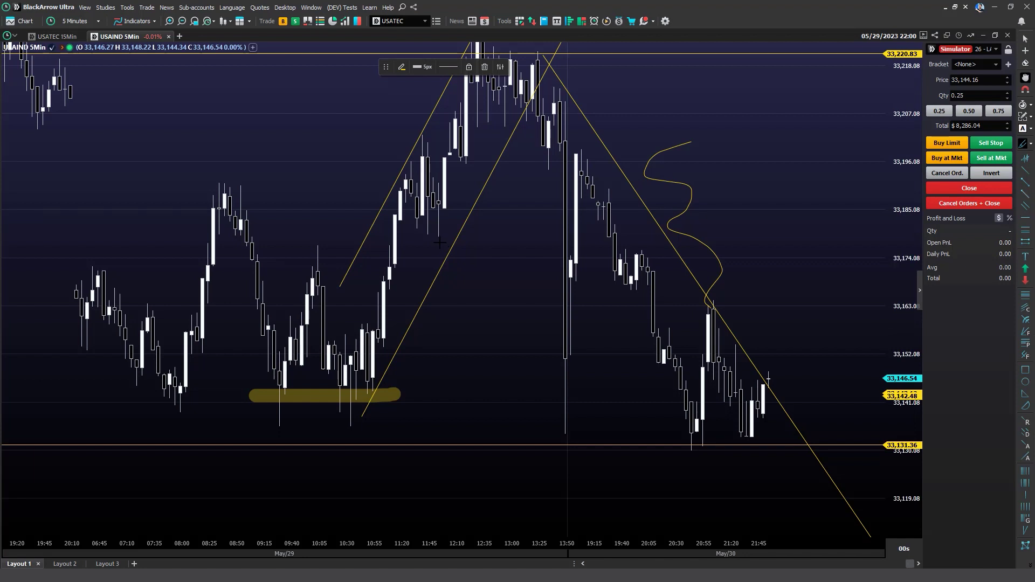
click(1028, 296)
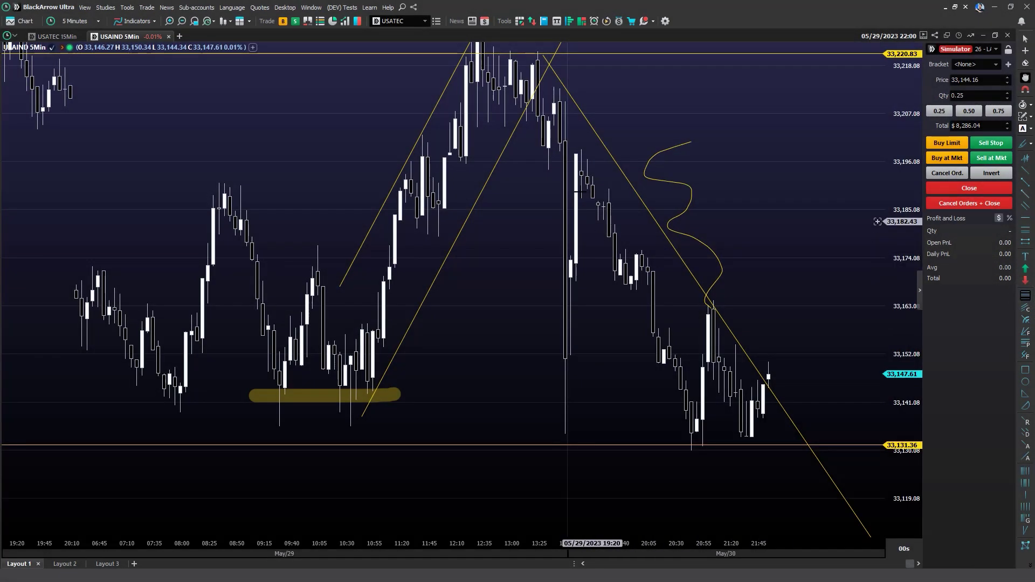
Drag a Fibonacci retracement from swing high to low, spanning 33,196.73 to 33,133.16.
drag(576, 153, 697, 437)
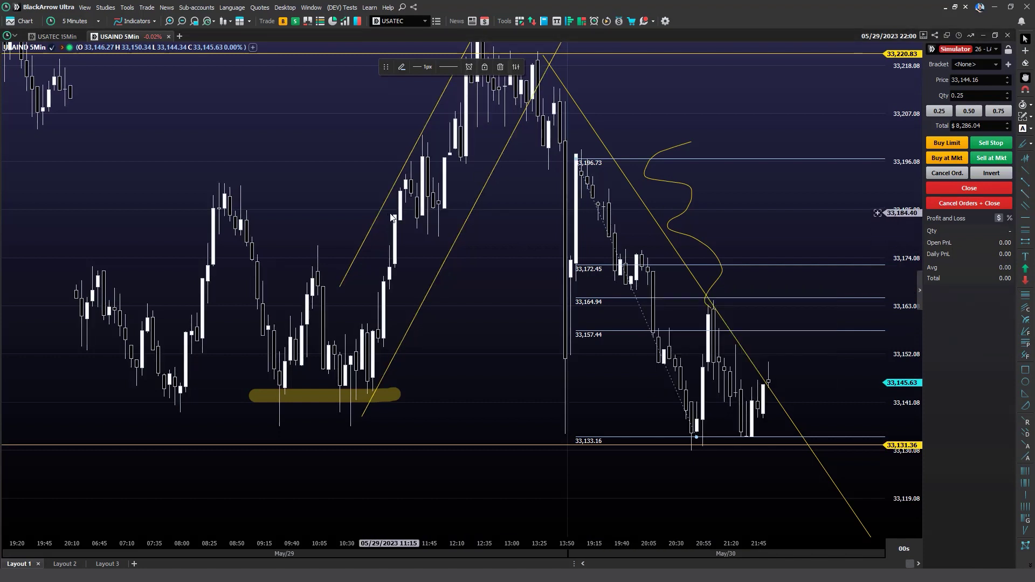
click(490, 256)
click(464, 228)
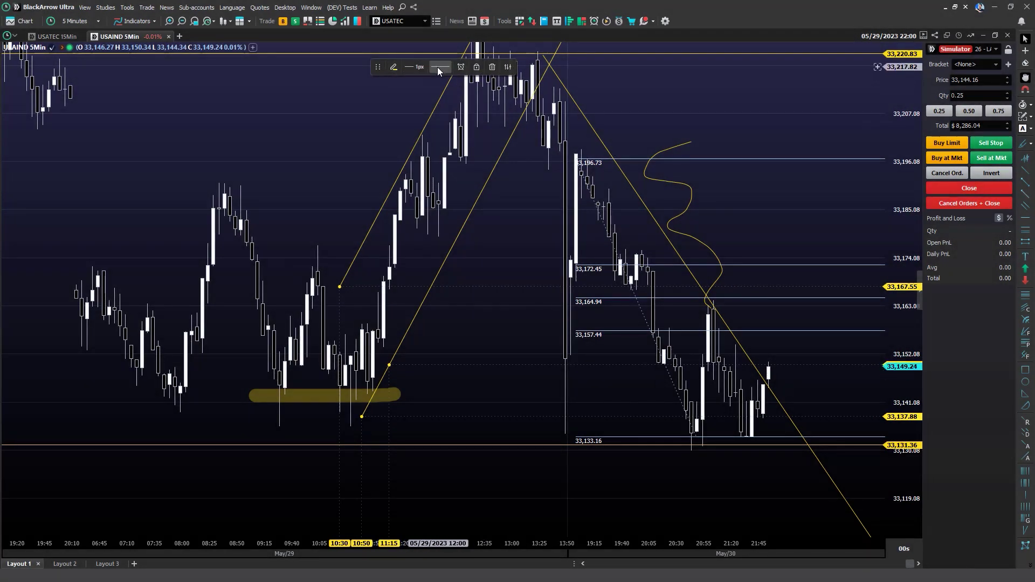
Make the channel lines light cyan, 2px and dashed, then delete the channel.
click(396, 69)
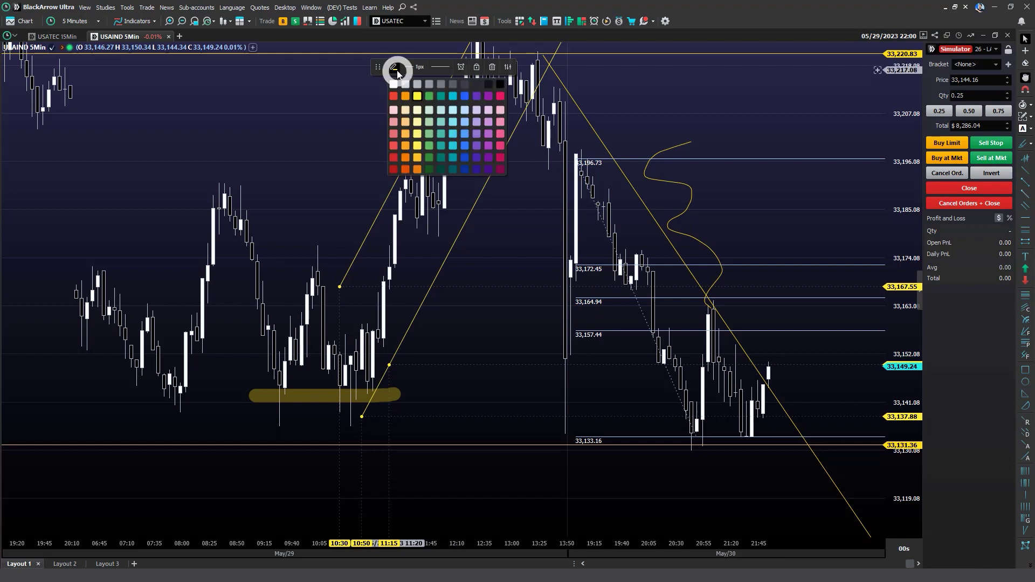
click(455, 133)
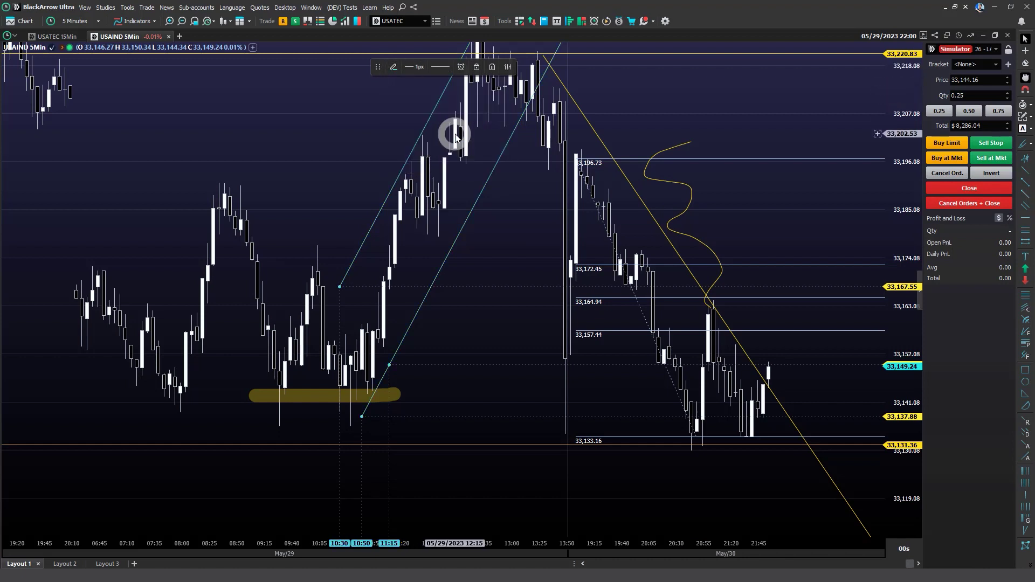
click(416, 67)
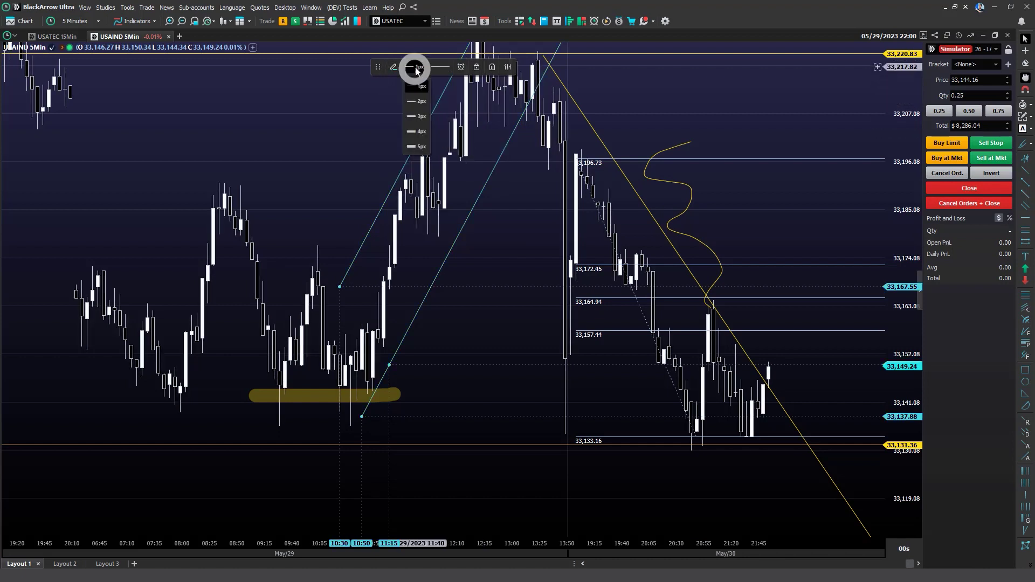
click(419, 103)
click(444, 67)
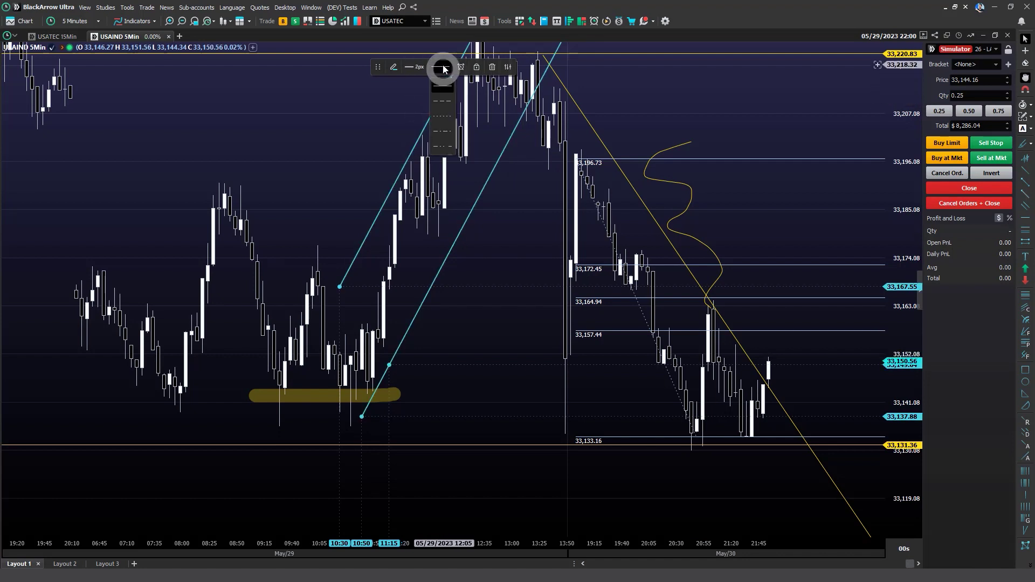
click(442, 101)
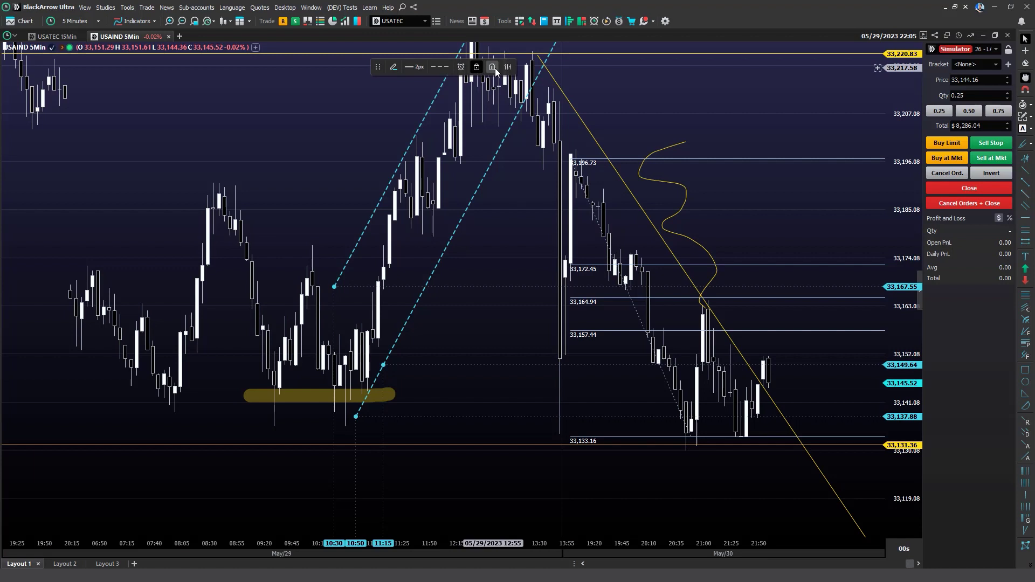
click(495, 68)
Remove all drawings from the USAIND chart with Ctrl+Delete, leaving only the candles.
key(ctrl+Delete)
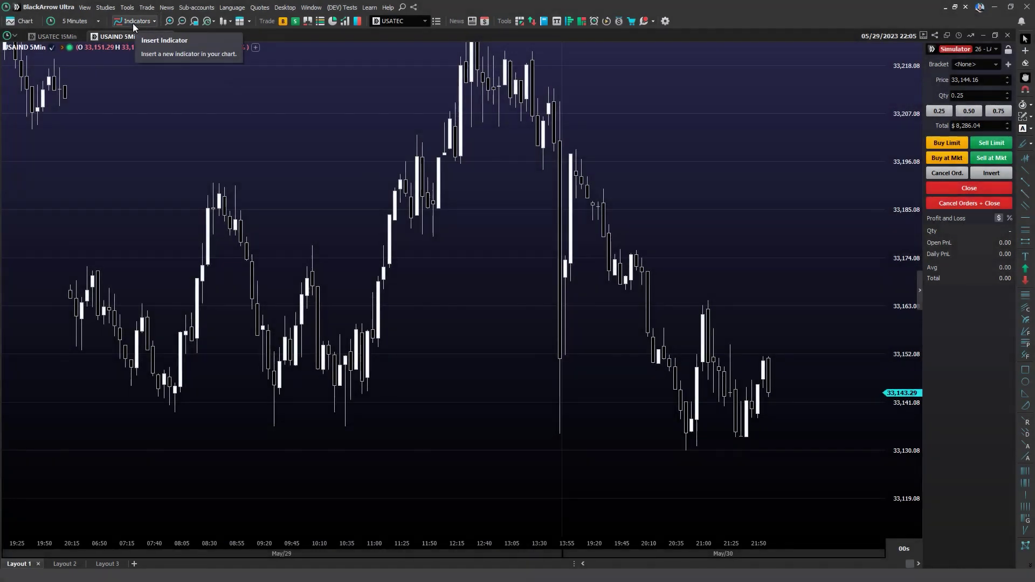
click(134, 24)
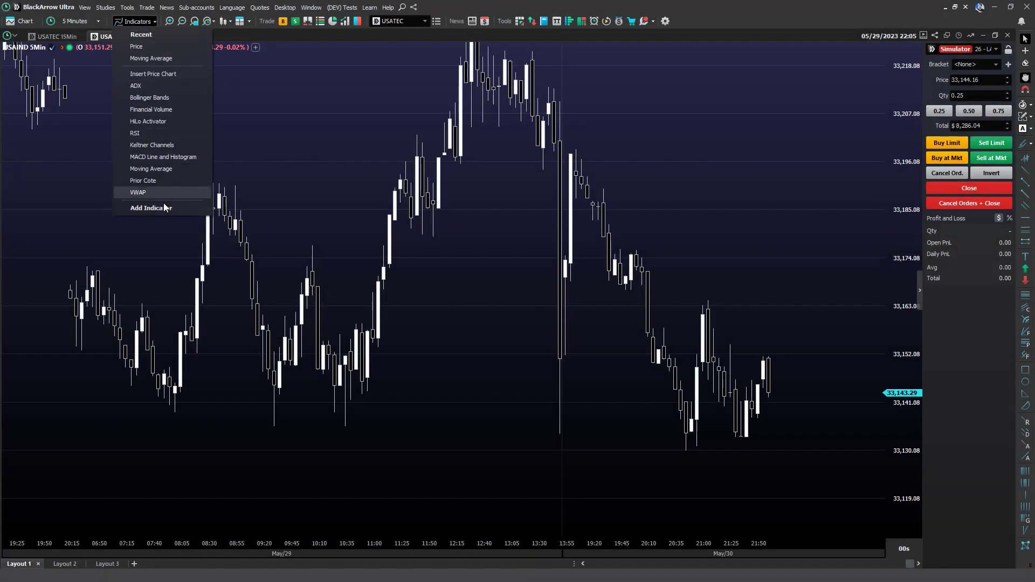
click(333, 195)
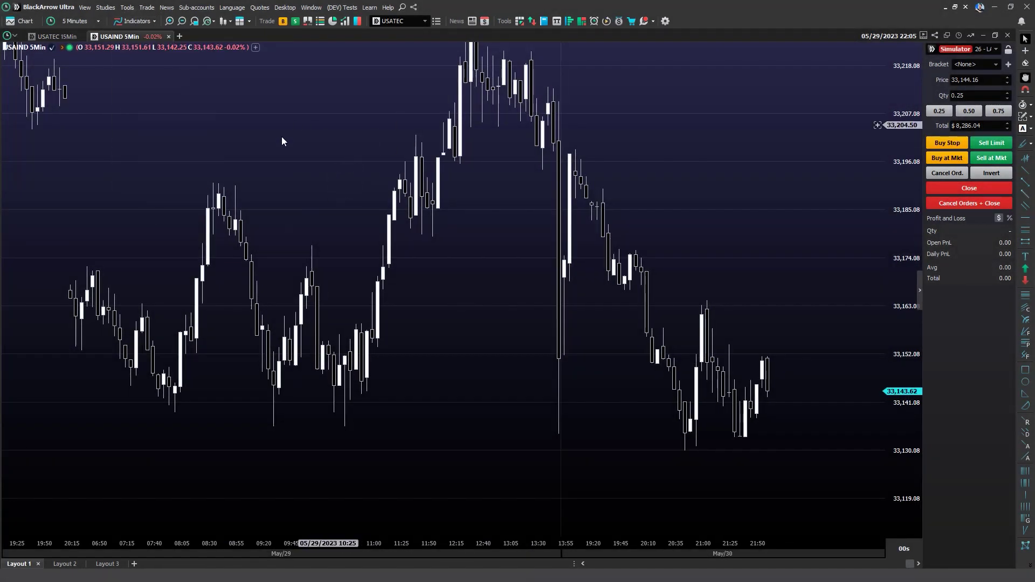
right_click(289, 163)
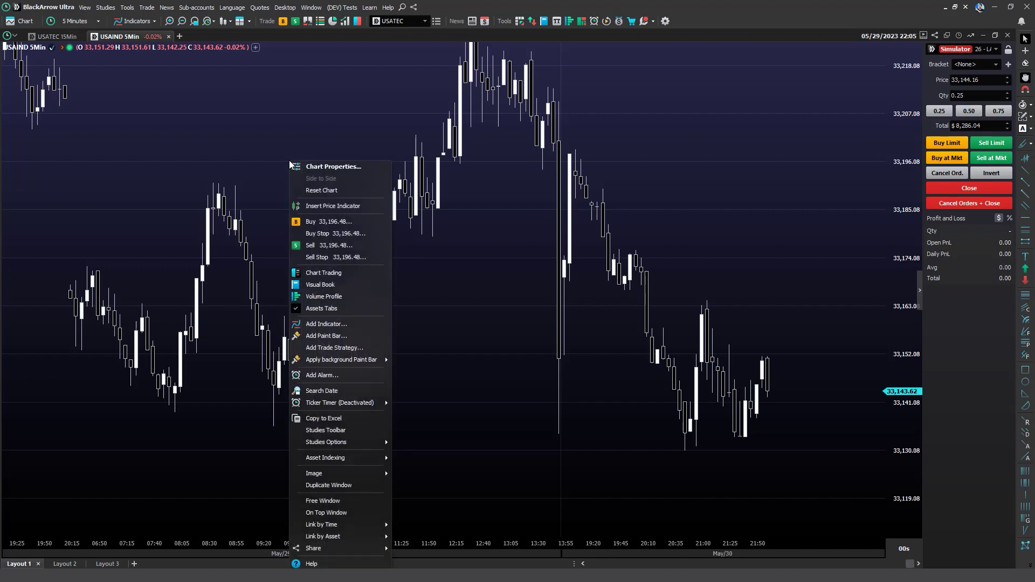
click(329, 324)
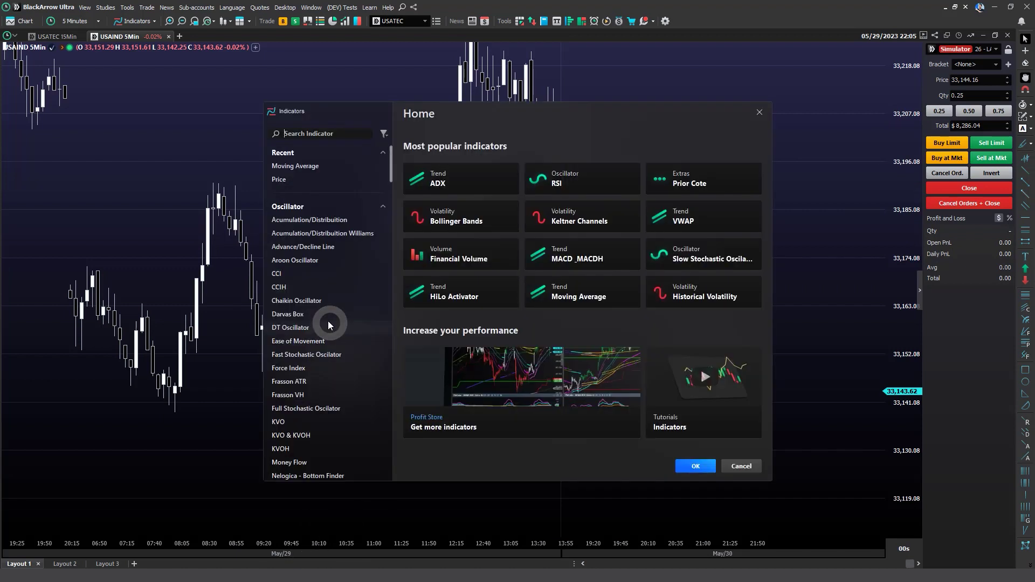
click(759, 114)
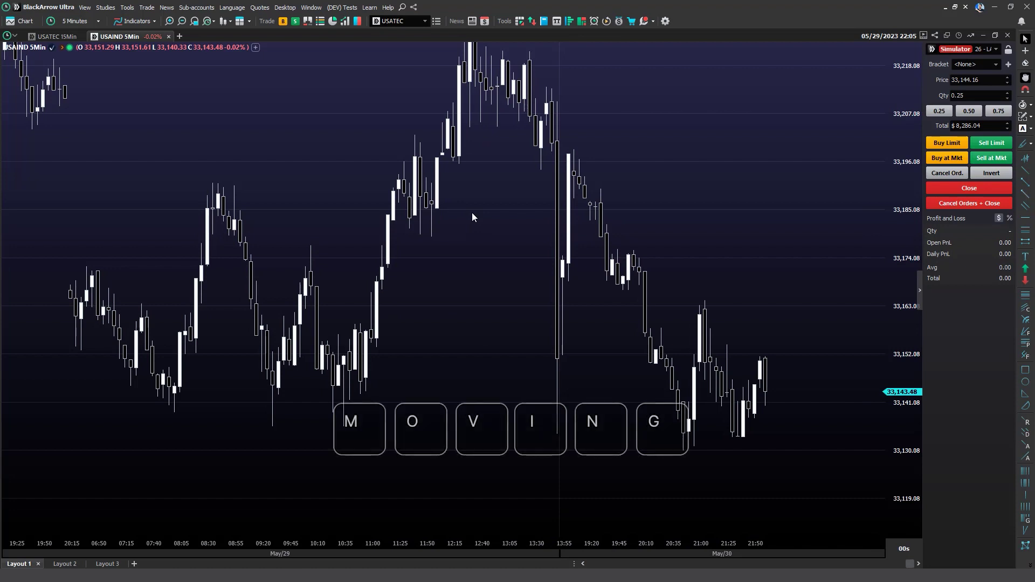
Add a plain Moving Average indicator with its default 21-period setting to the USAIND chart.
text(MOVING AVERAGE)
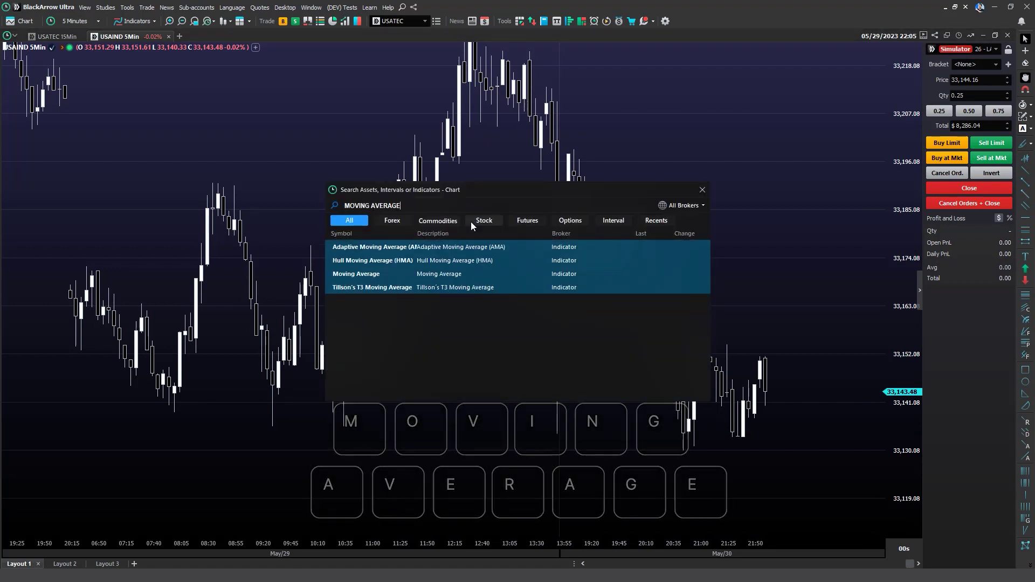
click(408, 274)
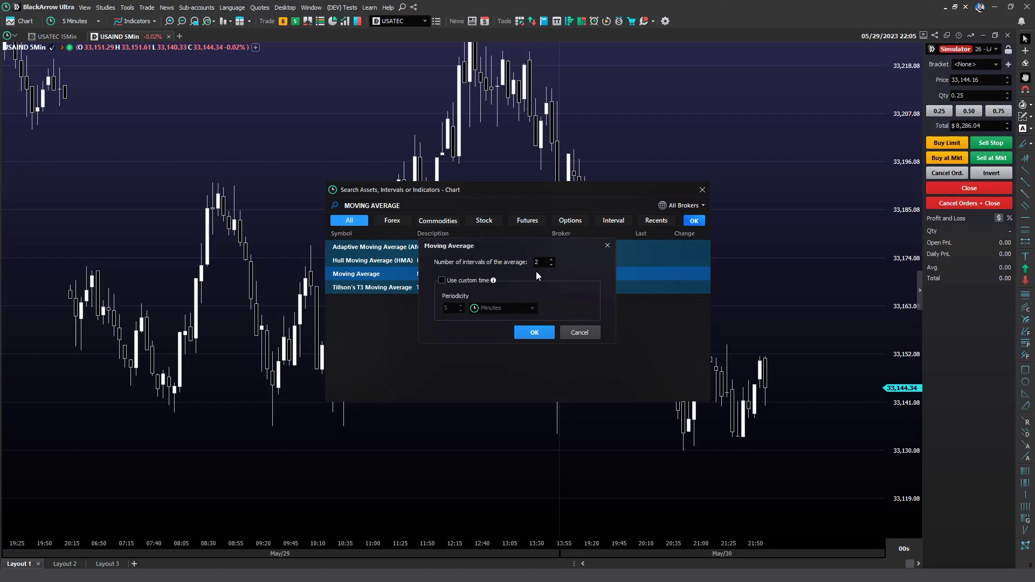
click(535, 332)
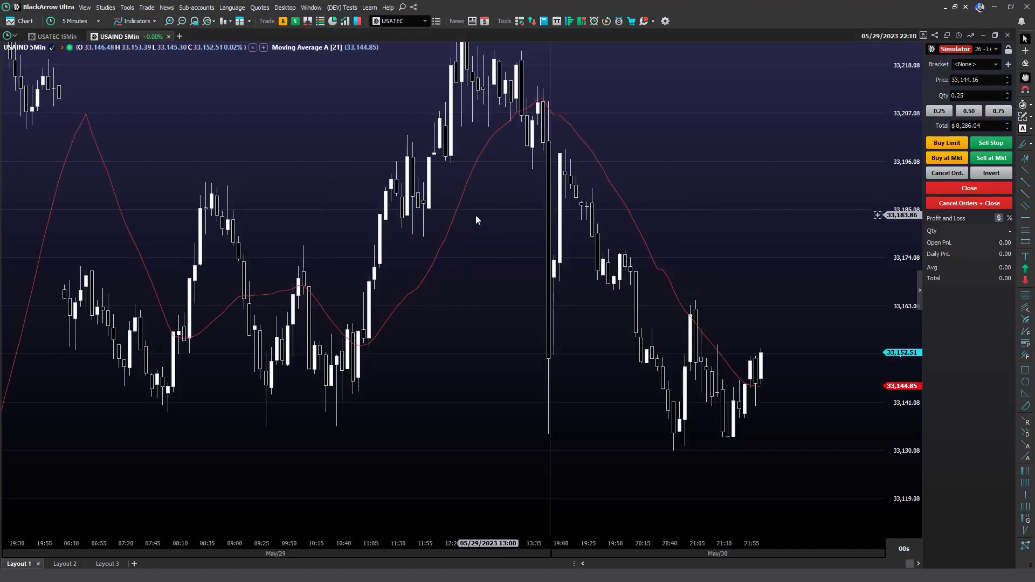
Restyle the moving average as a 2px dashed yellow line and bring up its properties.
click(465, 187)
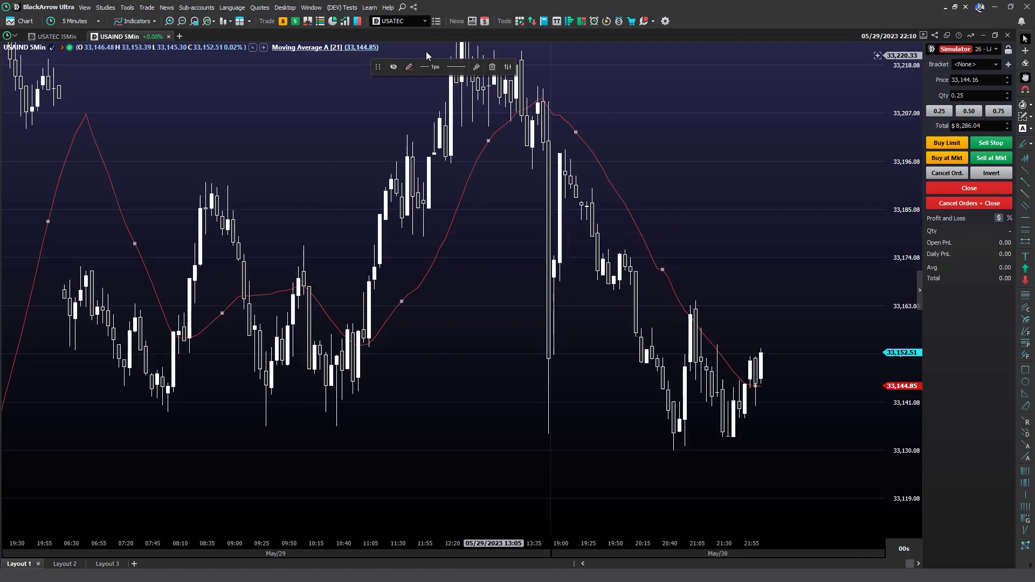
click(409, 67)
click(435, 135)
click(431, 67)
click(433, 99)
click(453, 67)
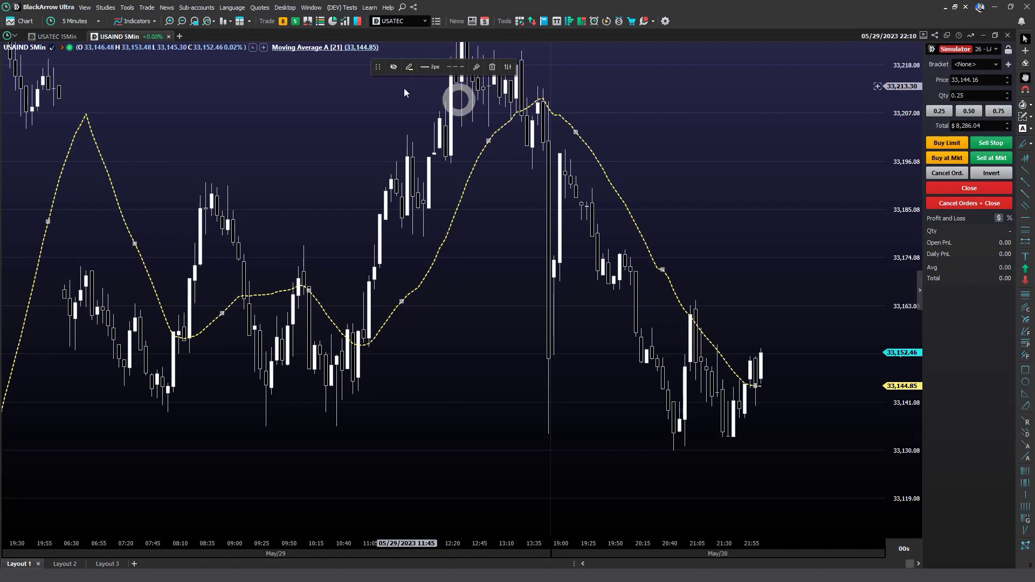
click(457, 93)
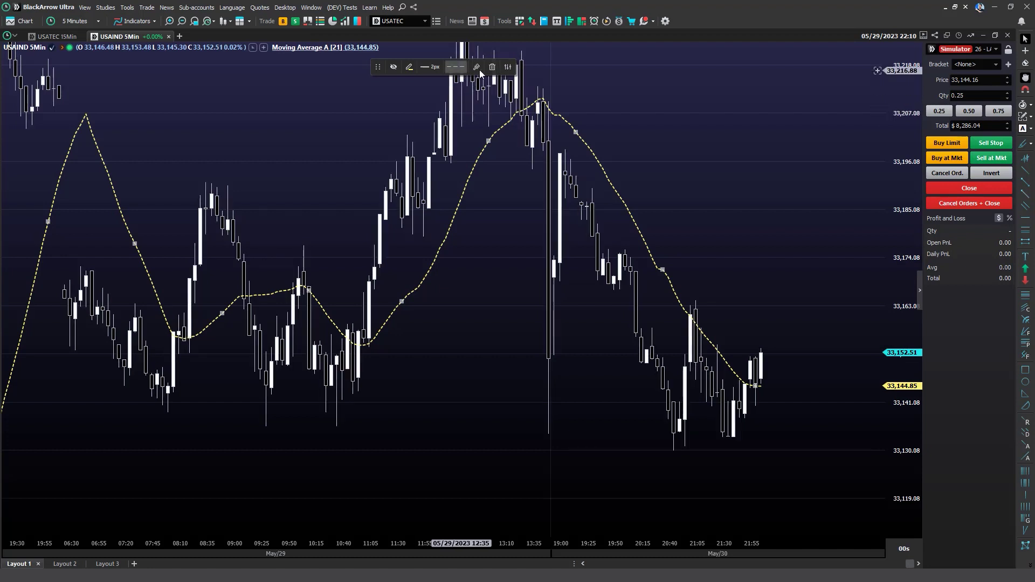
click(508, 67)
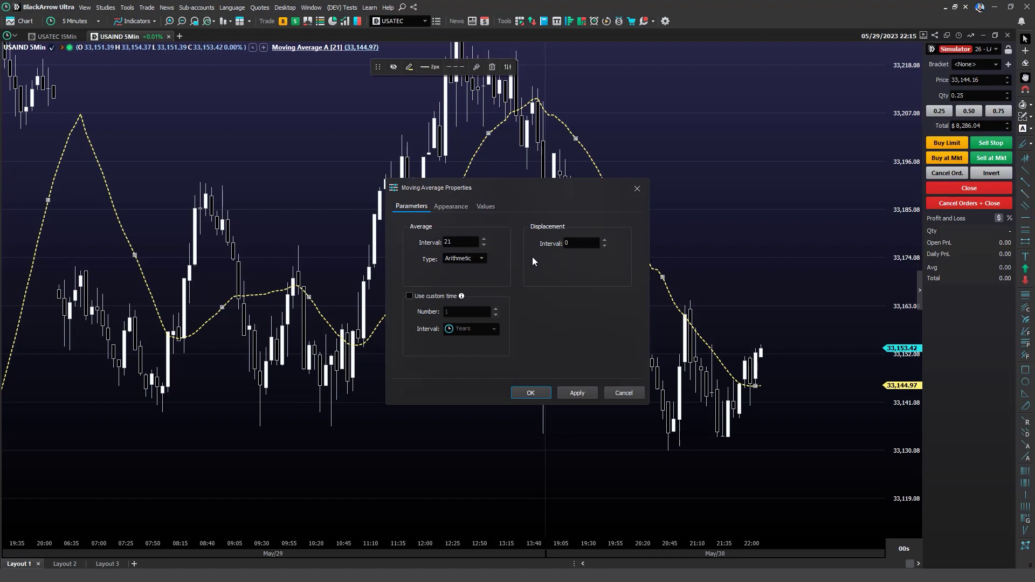
Change the moving average type from Arithmetic to Exponential, review Appearance and Values, and apply.
click(463, 260)
click(457, 272)
click(461, 207)
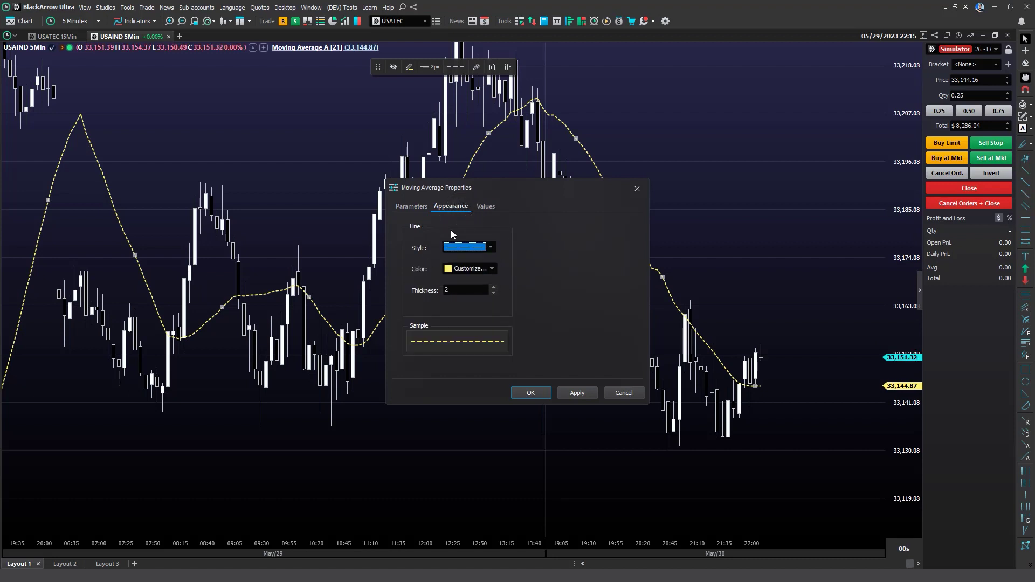
click(491, 209)
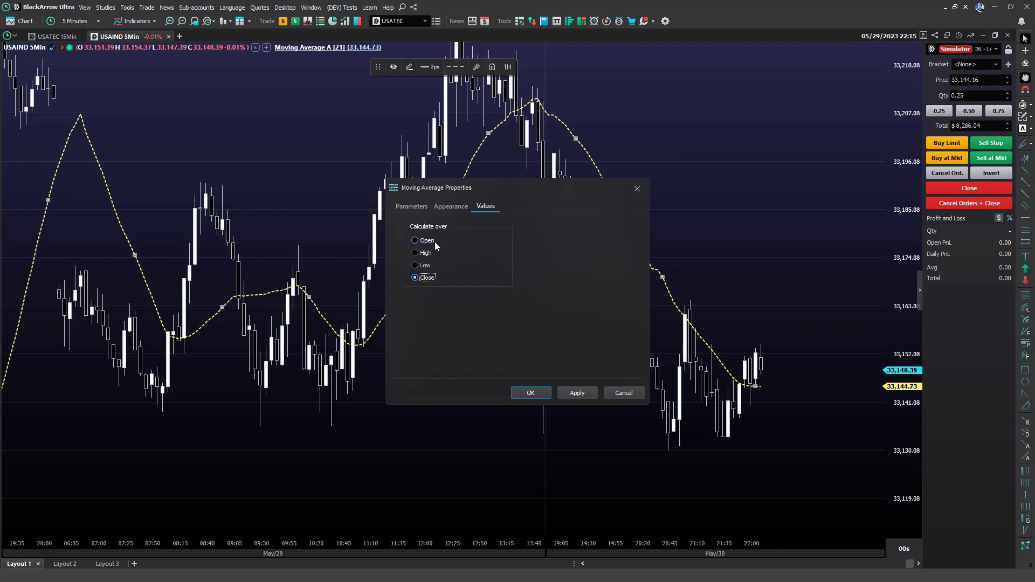
click(531, 393)
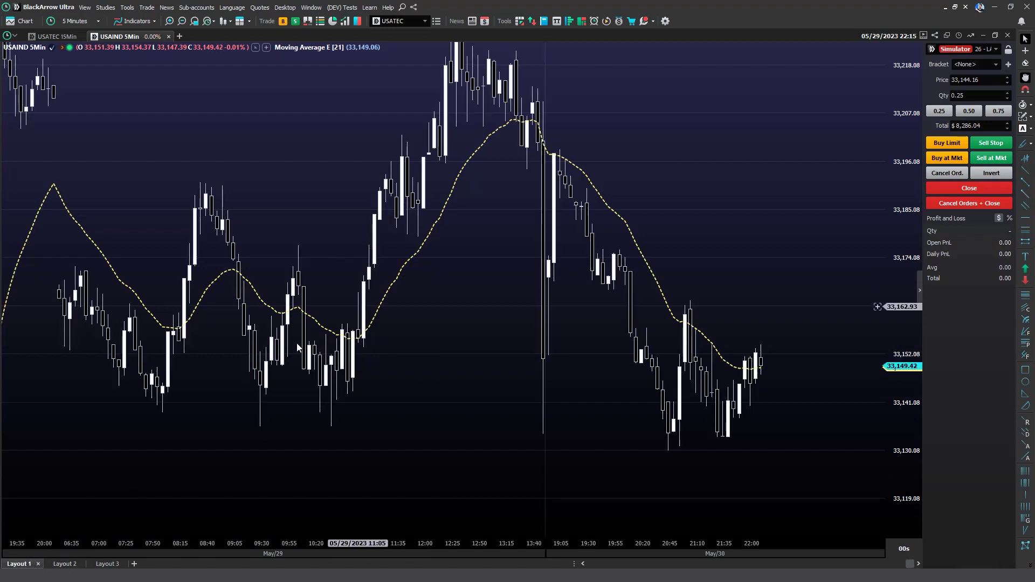
Toggle between Layout 1 and Layout 2, finishing on Layout 2 with Bollinger Bands and RSI.
click(64, 563)
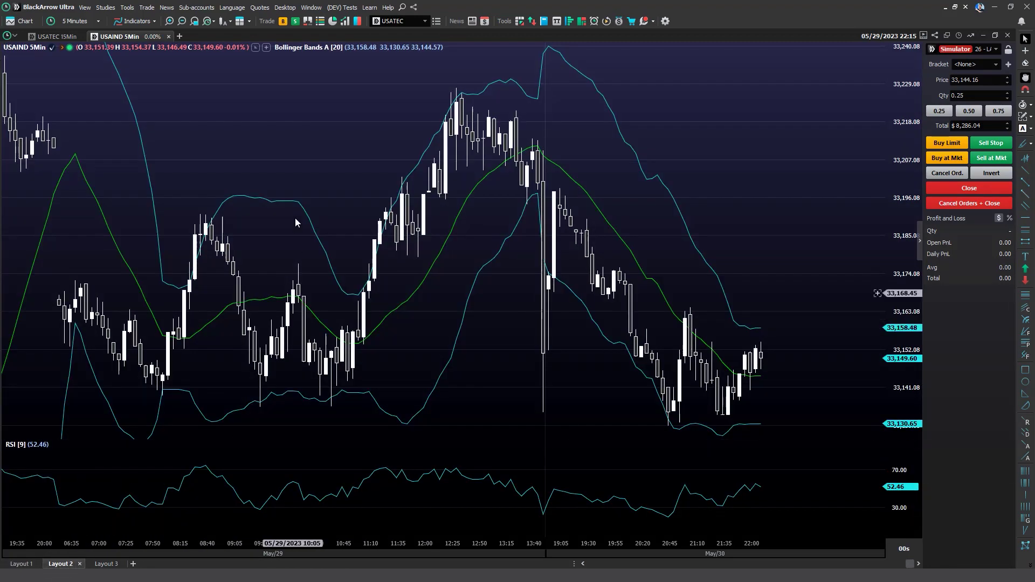
click(23, 565)
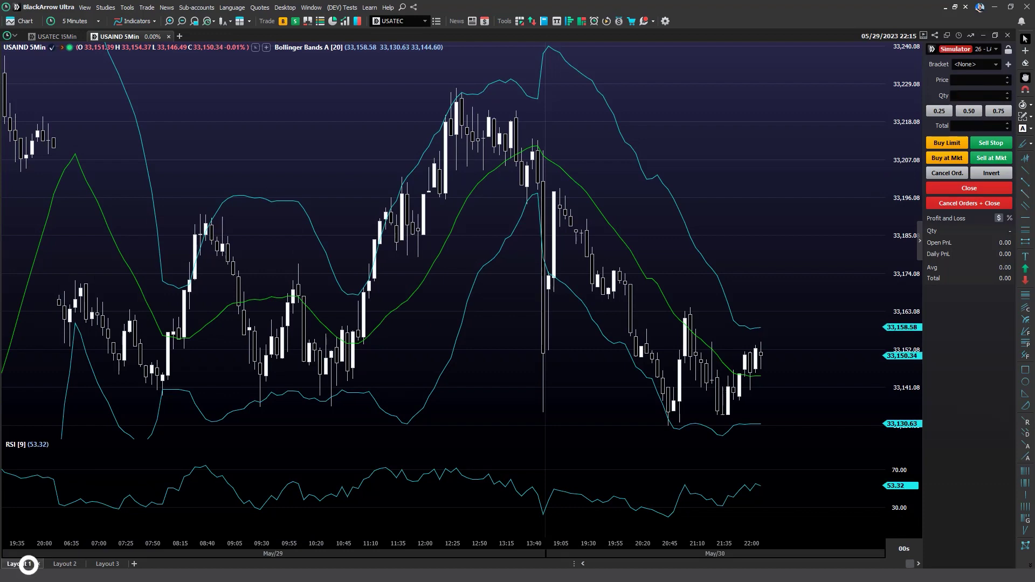
click(58, 565)
click(25, 565)
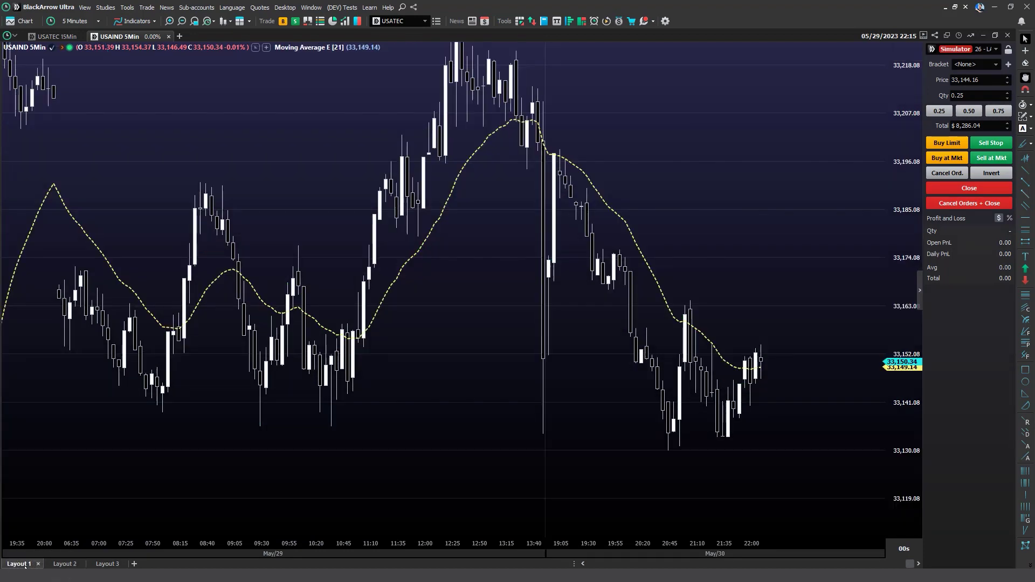
click(54, 565)
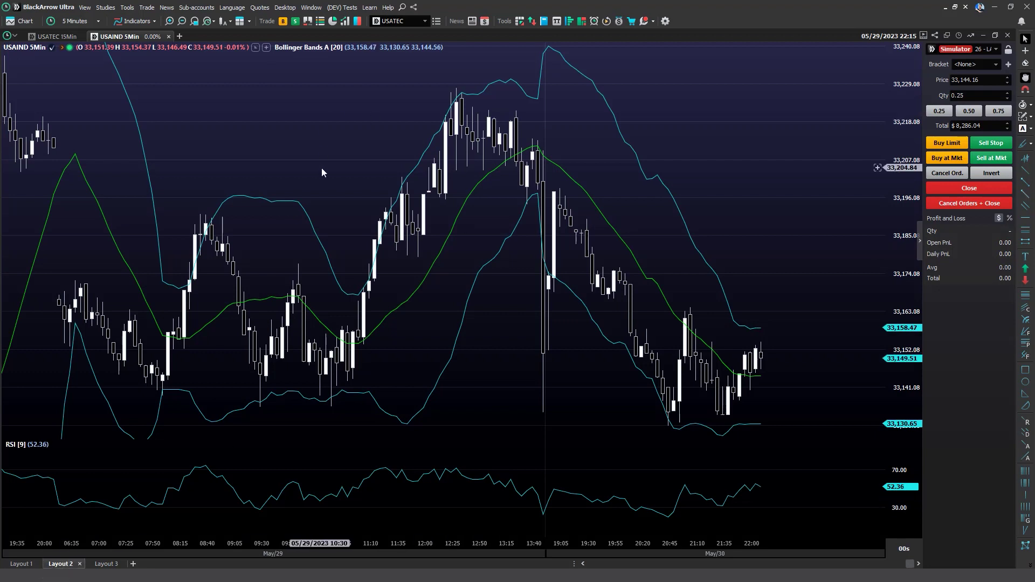